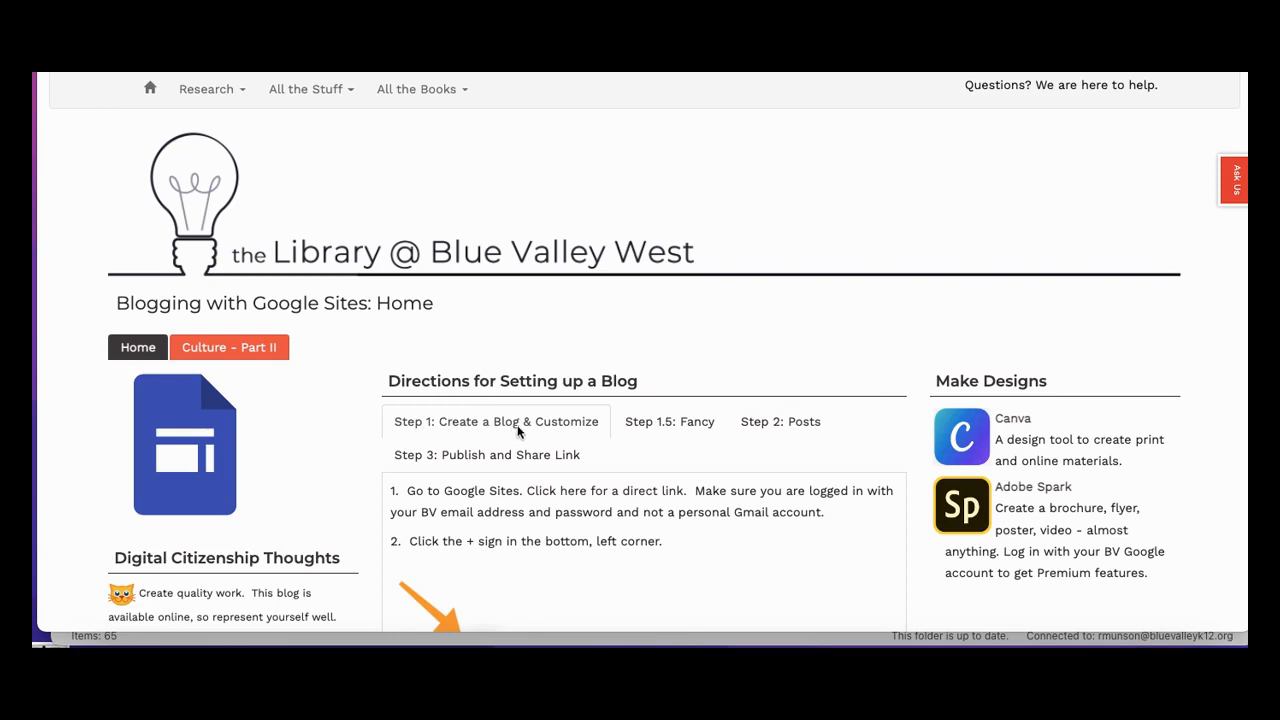
Look through the blog setup directions for Step 1.5: Fancy, Step 2: Posts and Step 1: Create a Blog & Customize
left_click(674, 422)
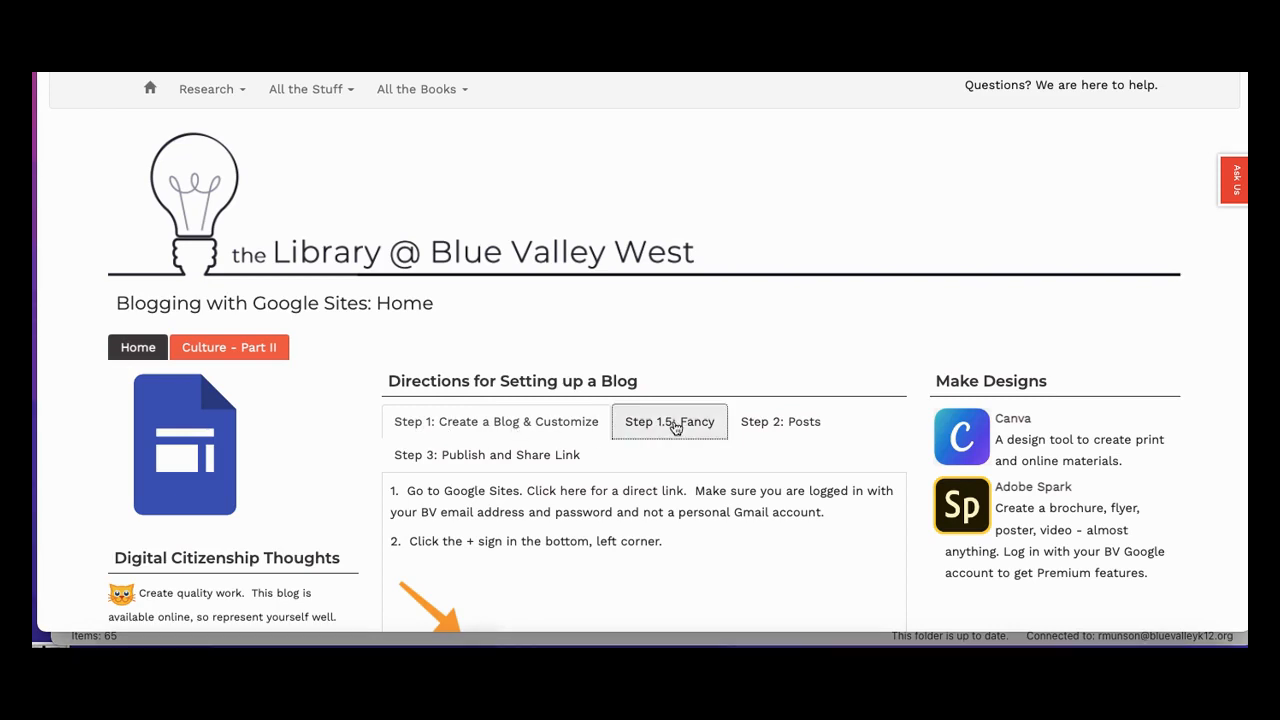
left_click(780, 437)
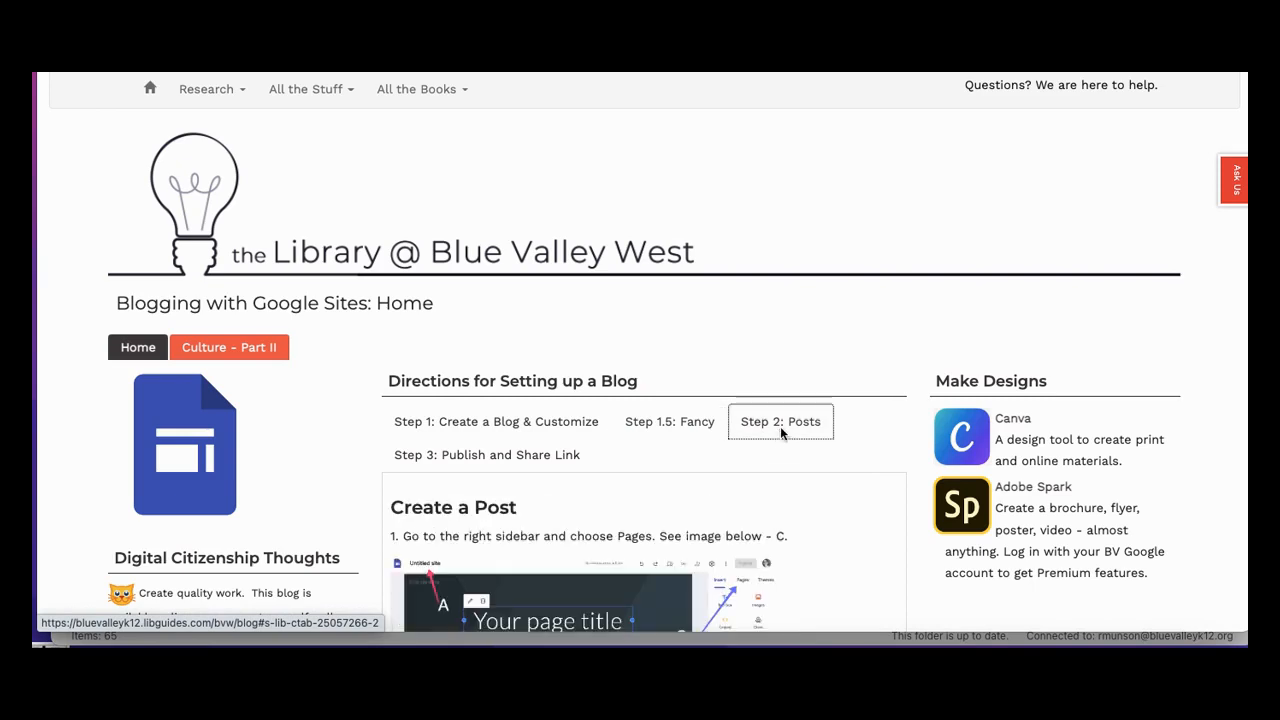
left_click(491, 436)
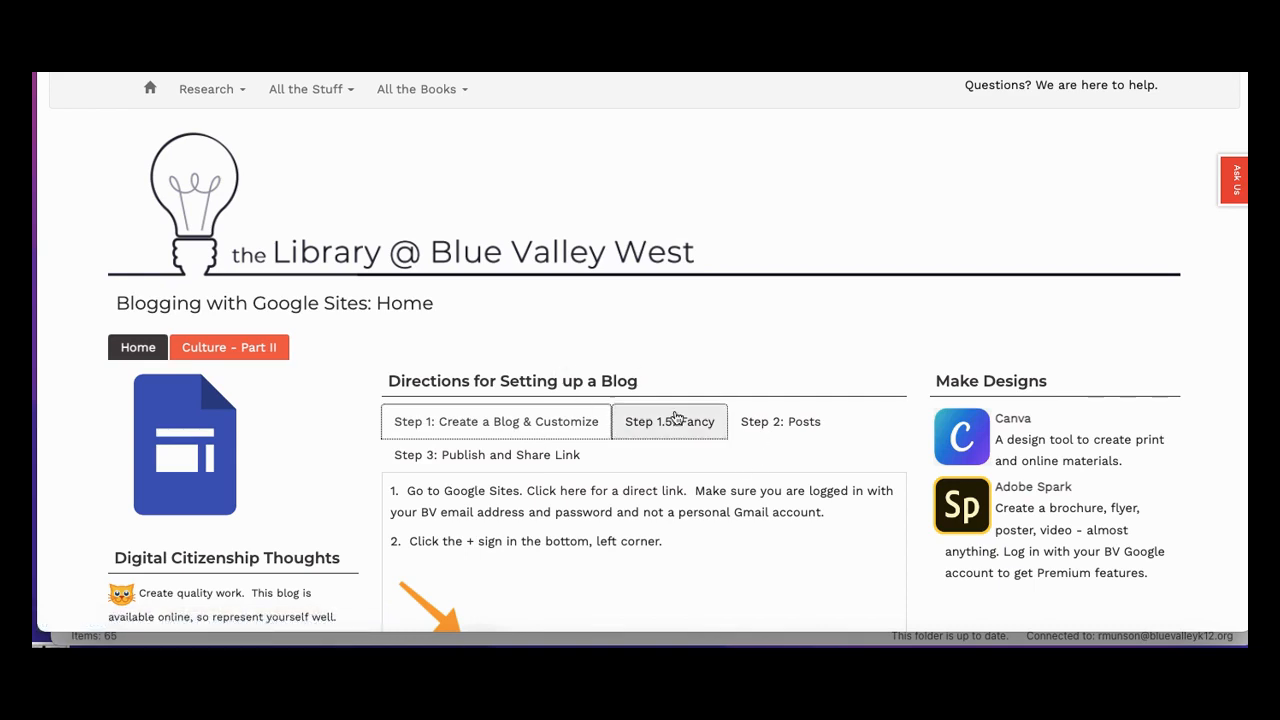
left_click(722, 508)
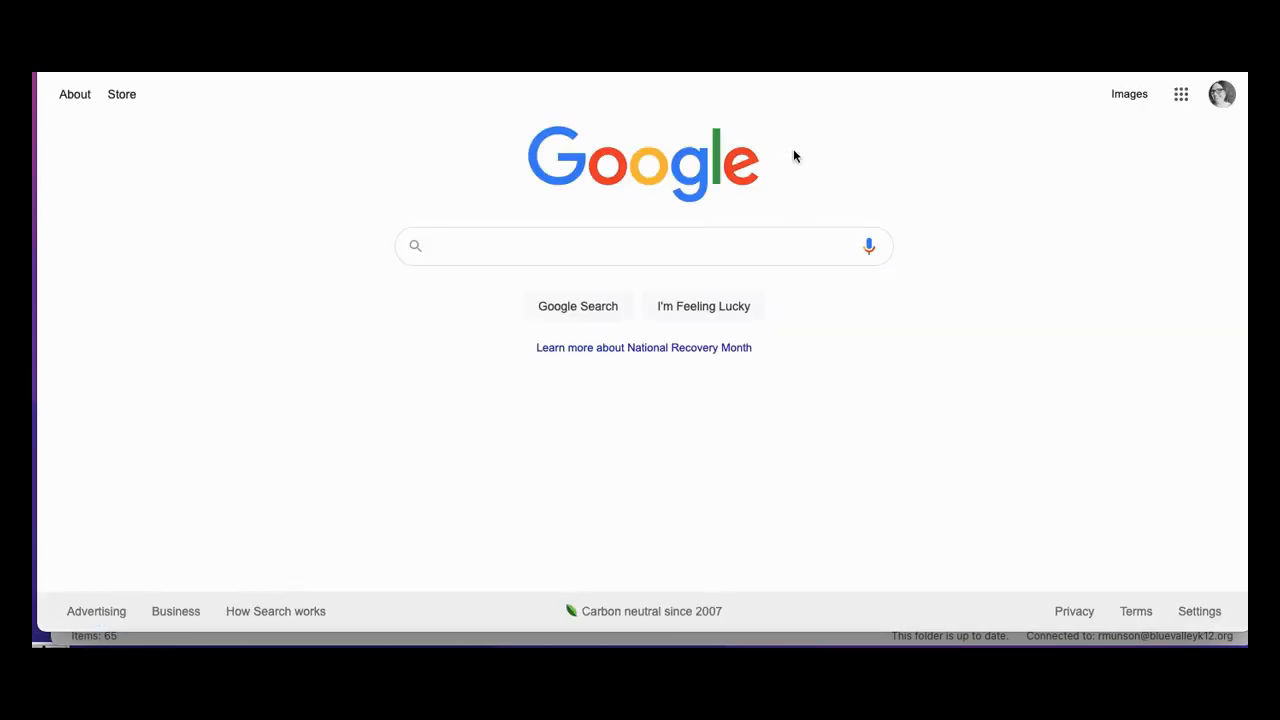
Go from the Google home page to Google Sites and create a new blank site
left_click(1181, 94)
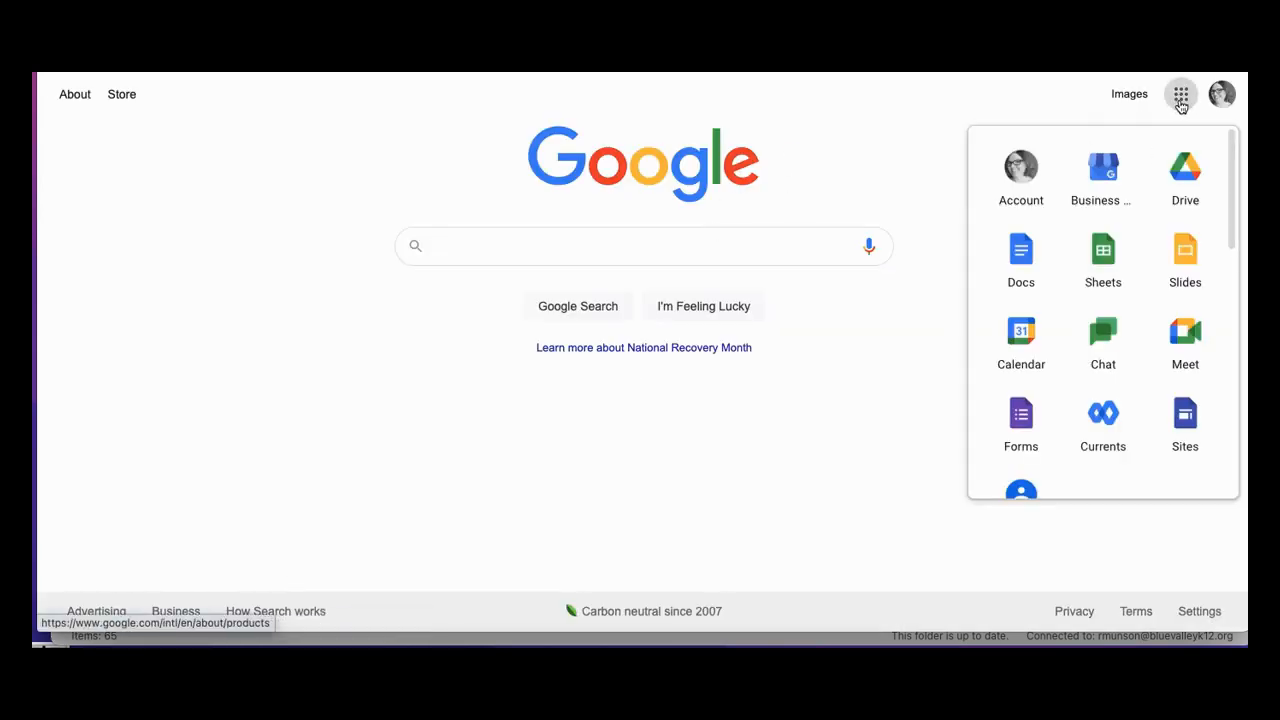
scroll(1100, 340, "down", 2)
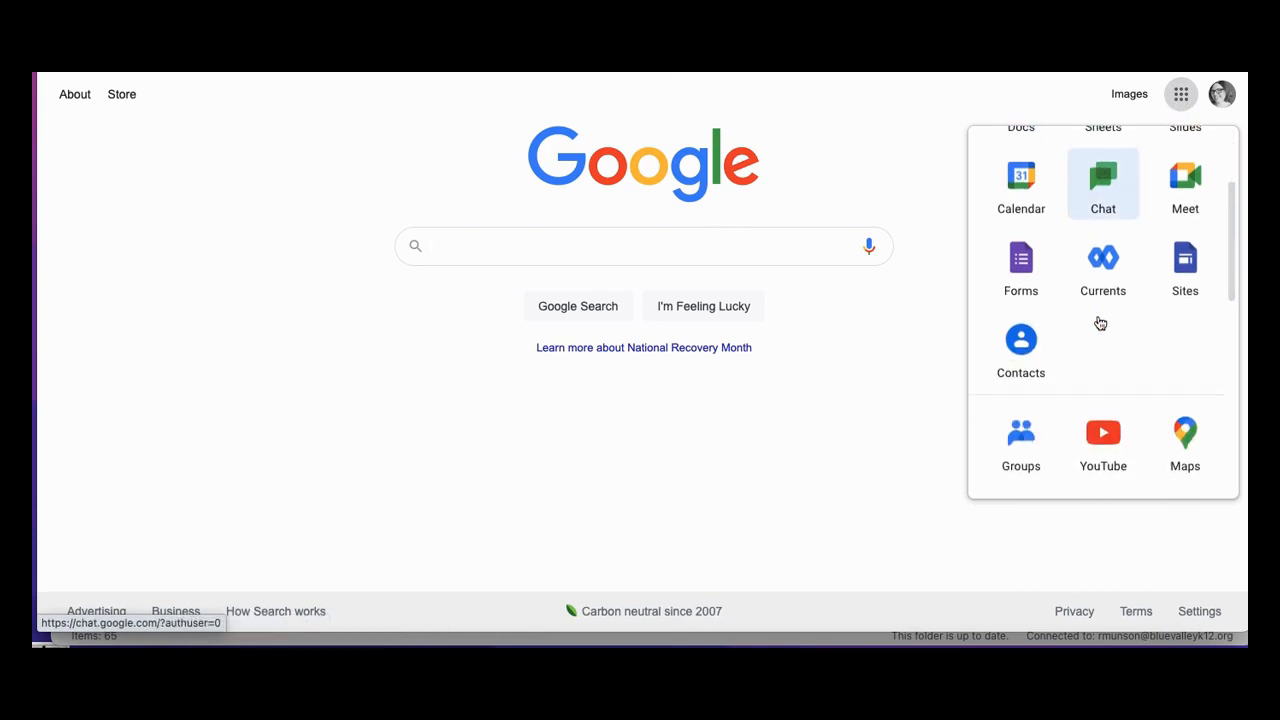
left_click(1183, 287)
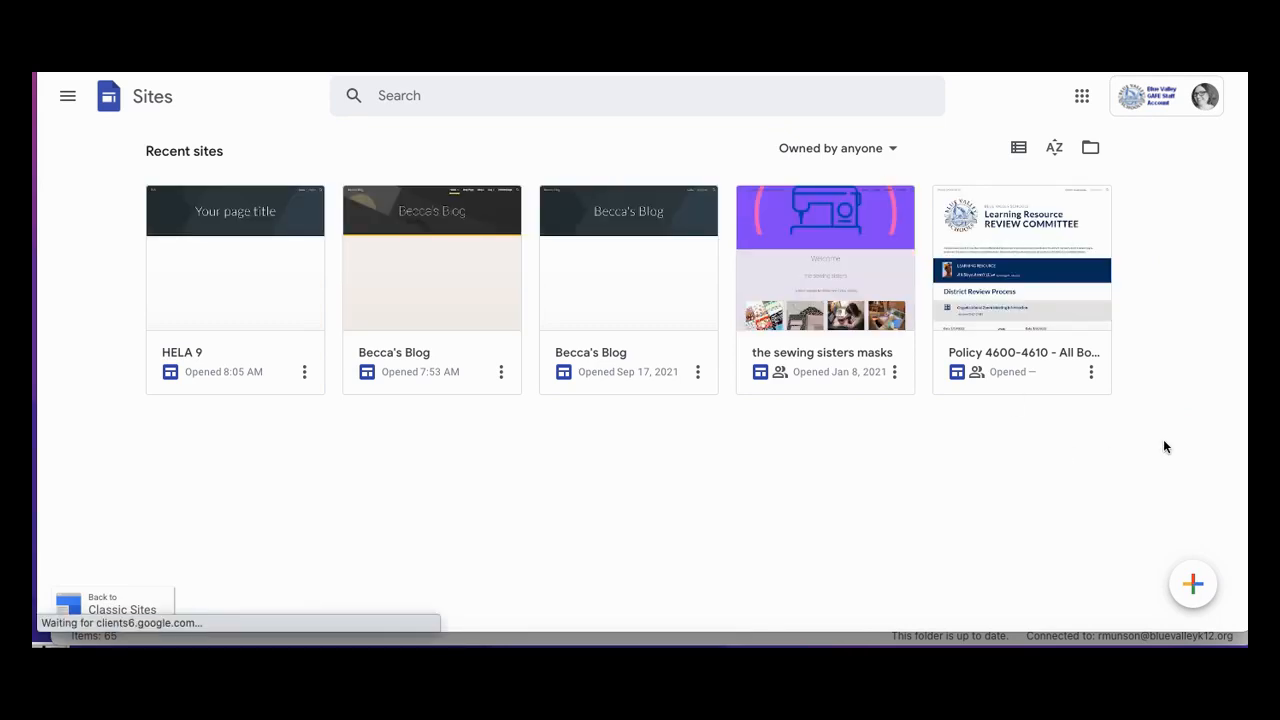
mouse_move(1196, 590)
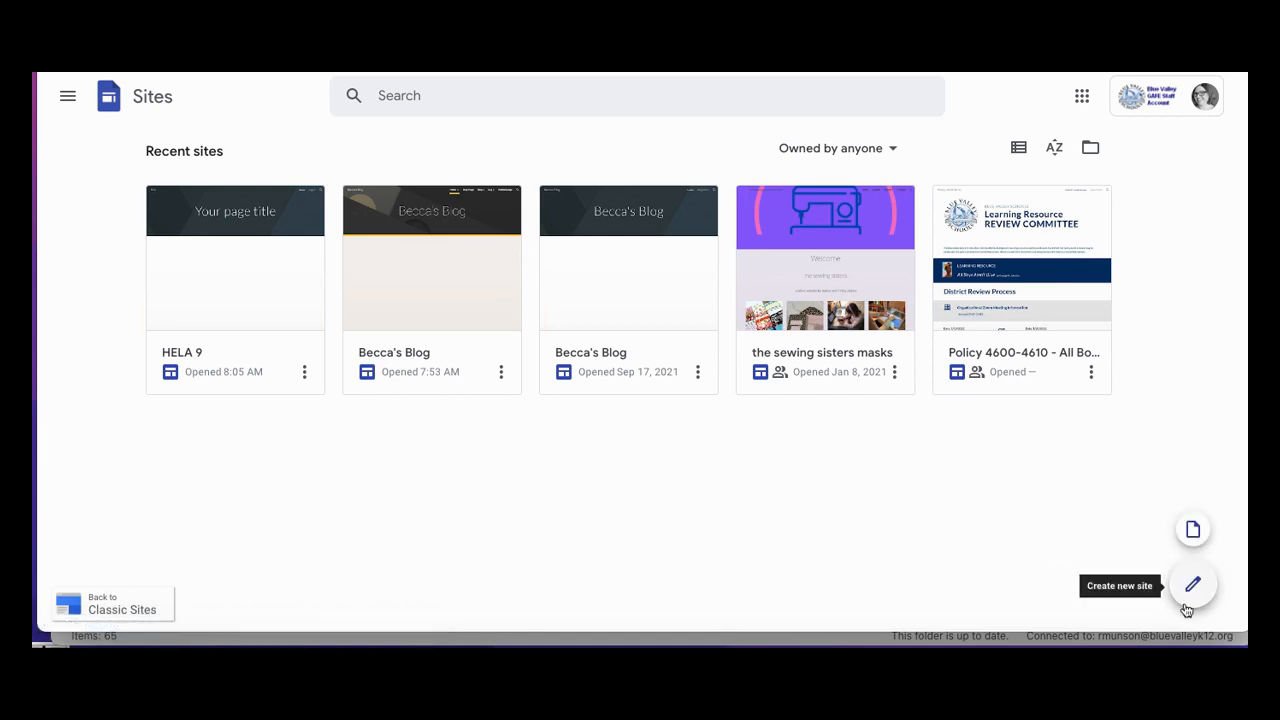
left_click(1196, 586)
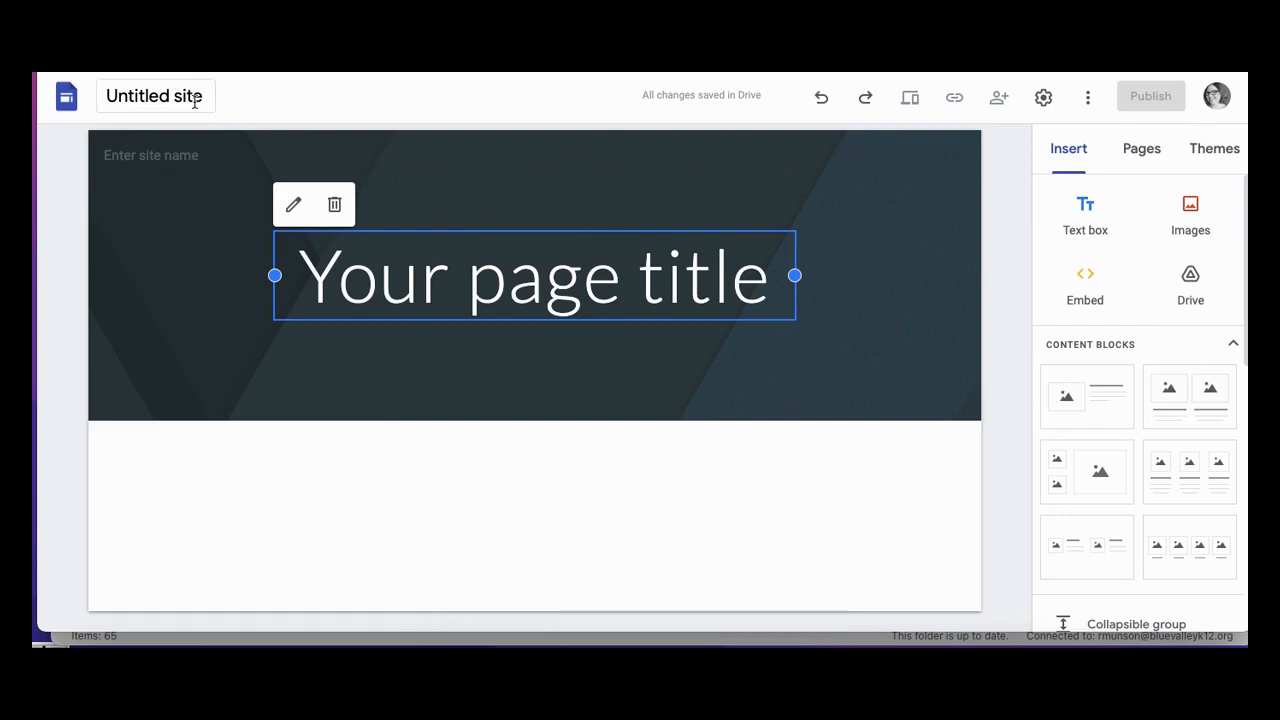
Replace the placeholder page title in the header with the blog owner's first name followed by "Blog"
left_click(419, 276)
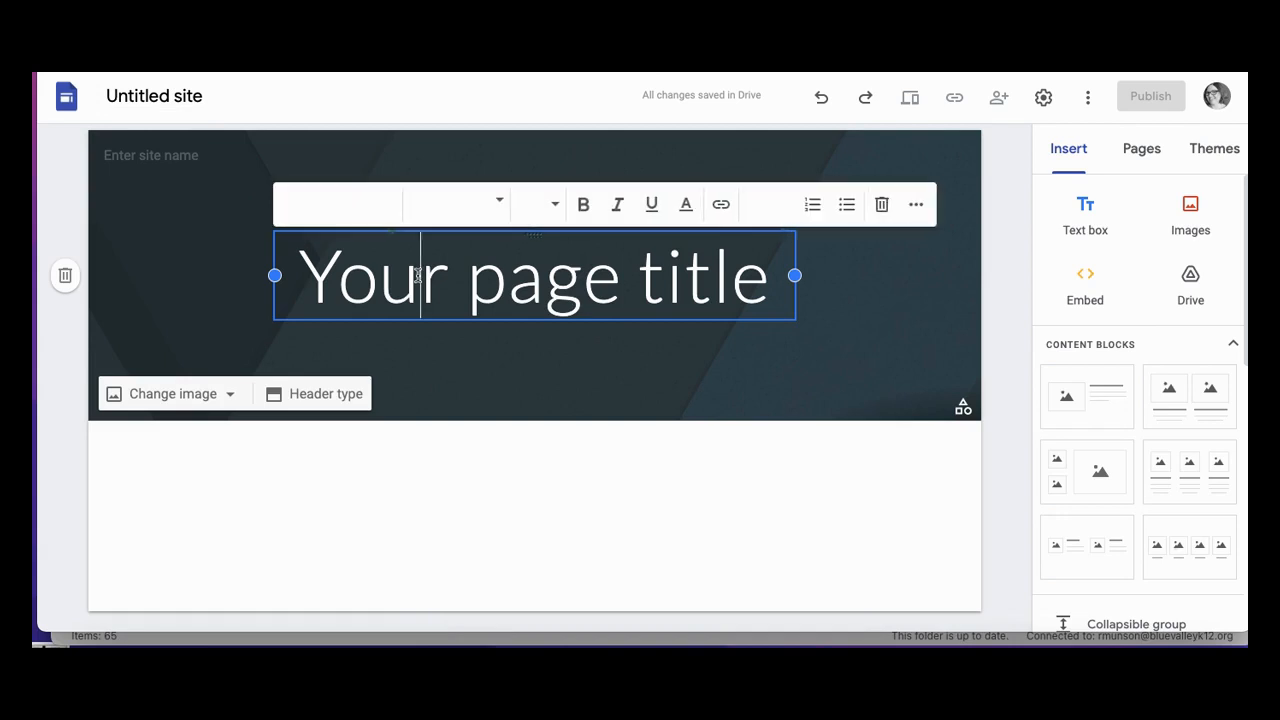
triple_click(419, 276)
type("Becca ")
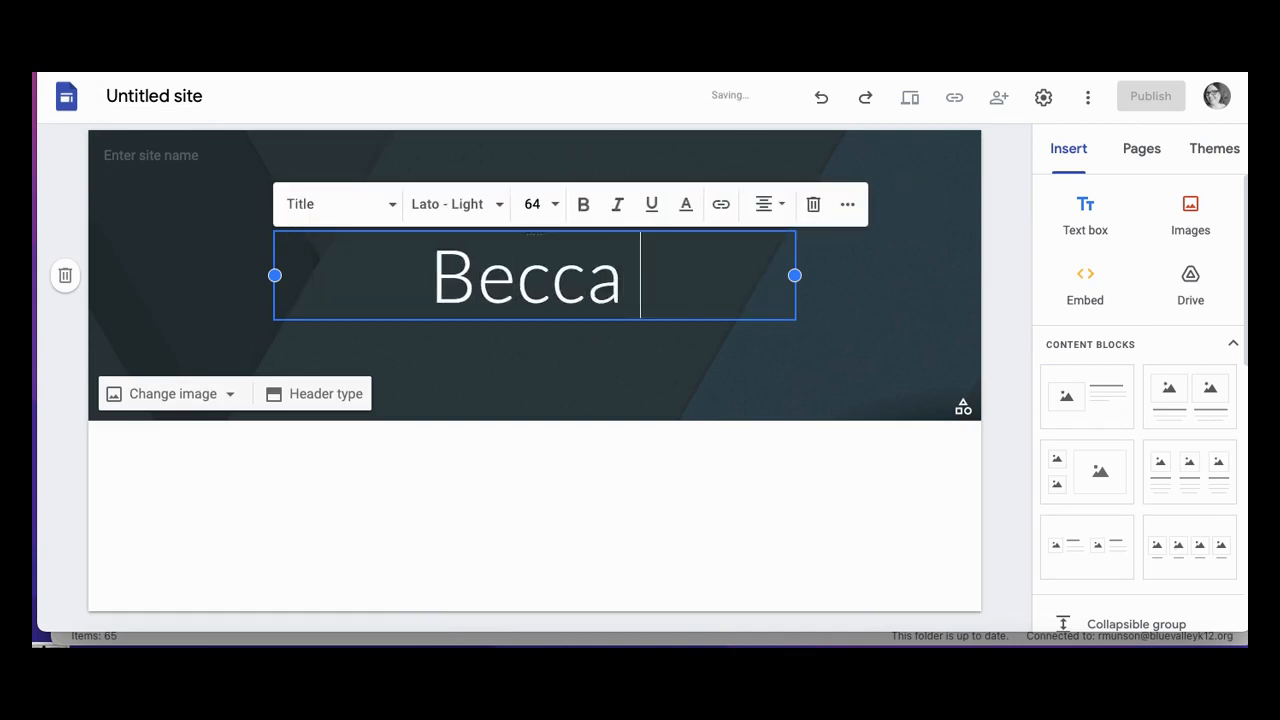
type("Blog")
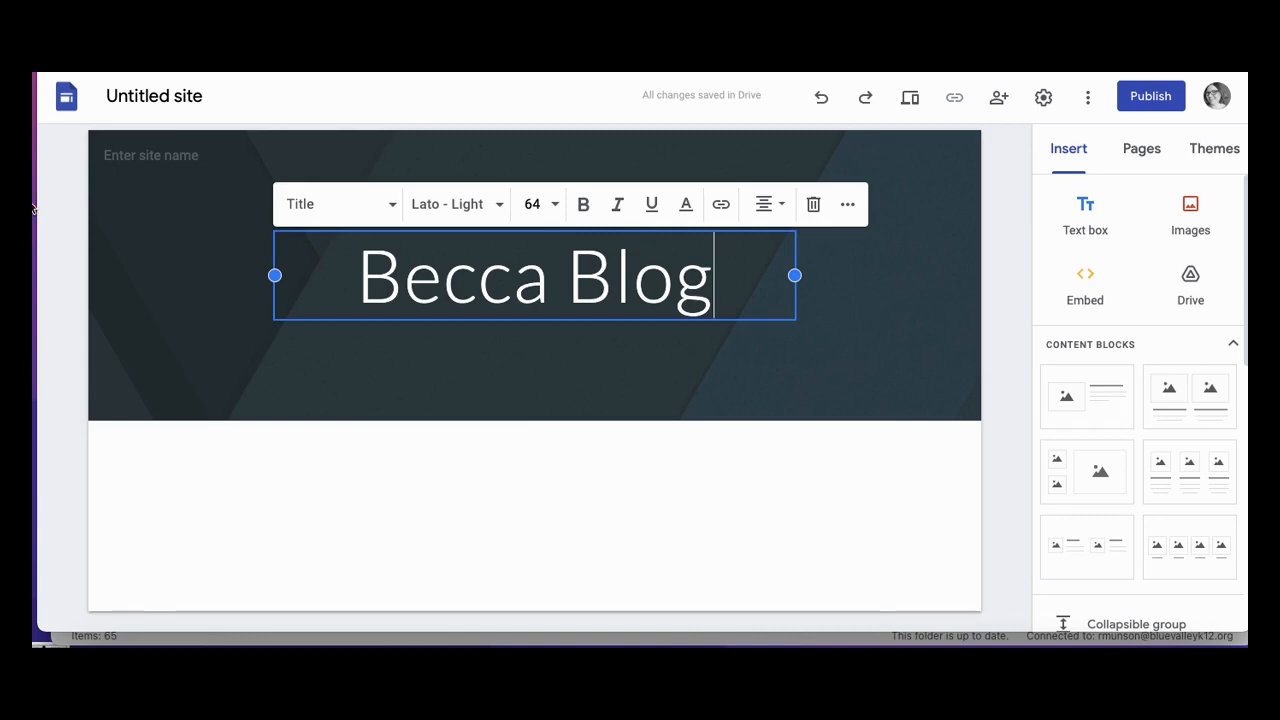
Rename the untitled site file with the owner's first name followed by "Blog", and apply it as the site name too
left_click(82, 211)
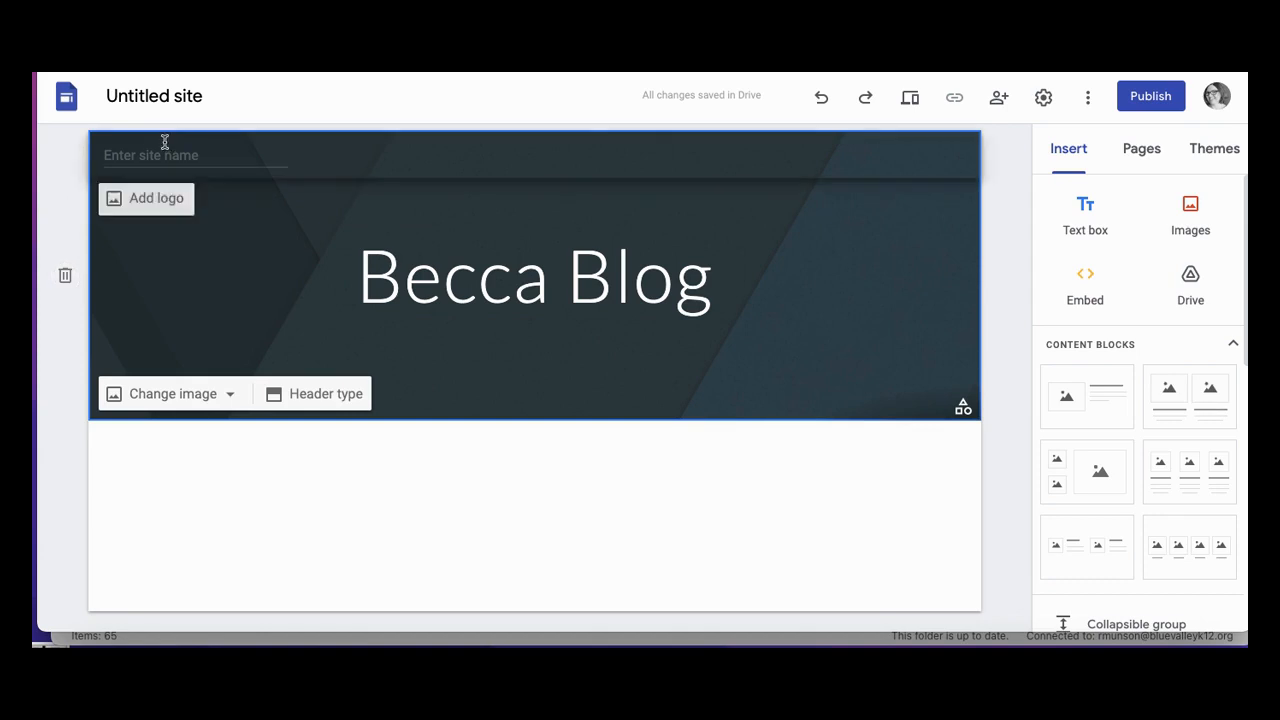
left_click(163, 95)
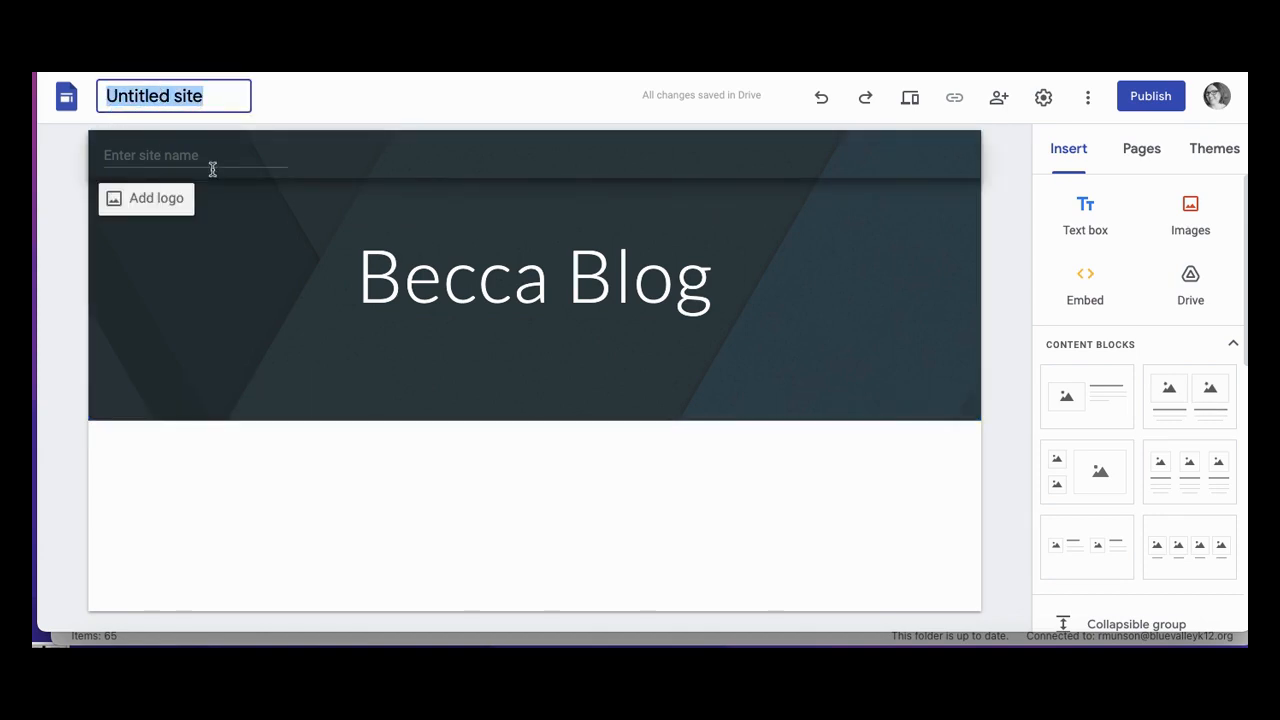
type("Becca Blog")
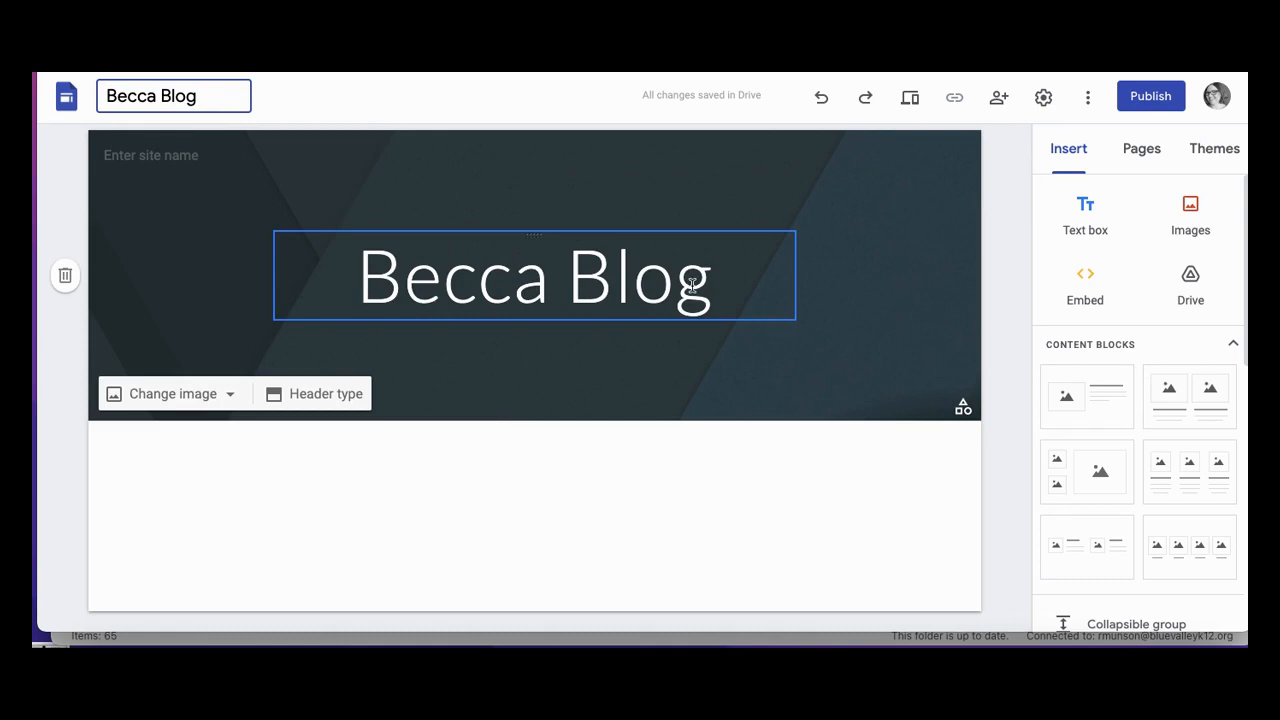
left_click(528, 105)
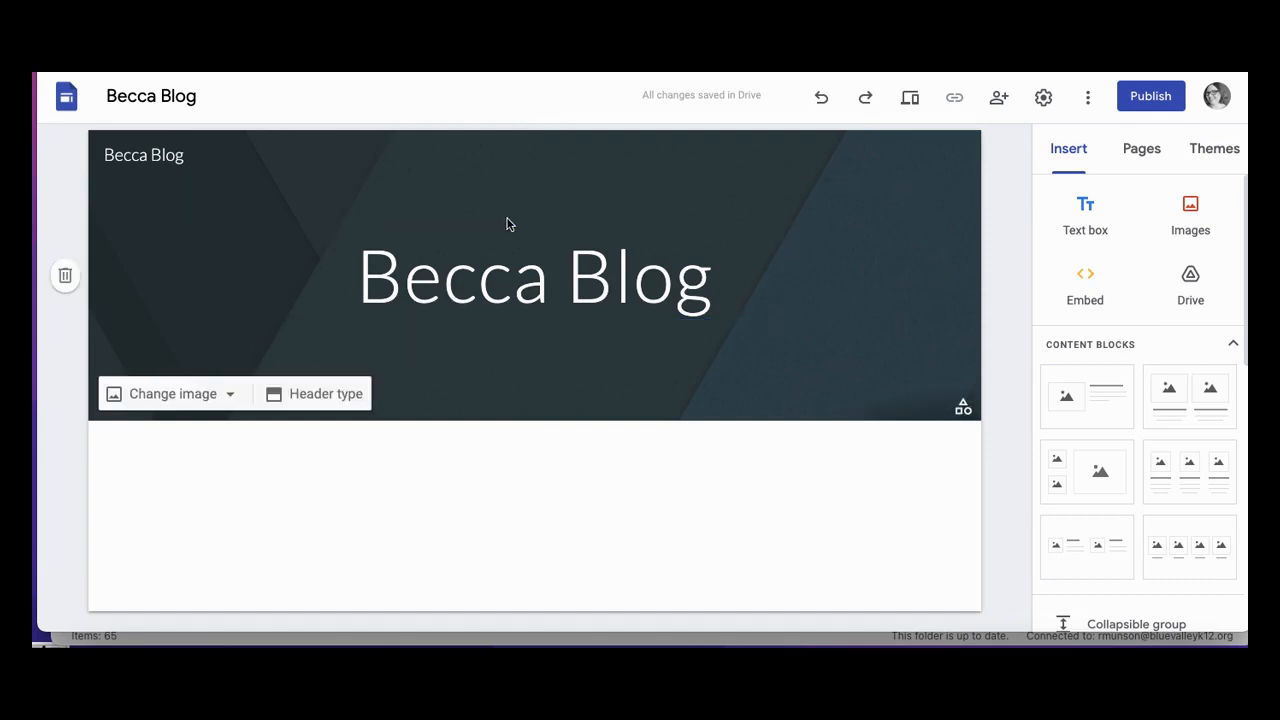
left_click(446, 284)
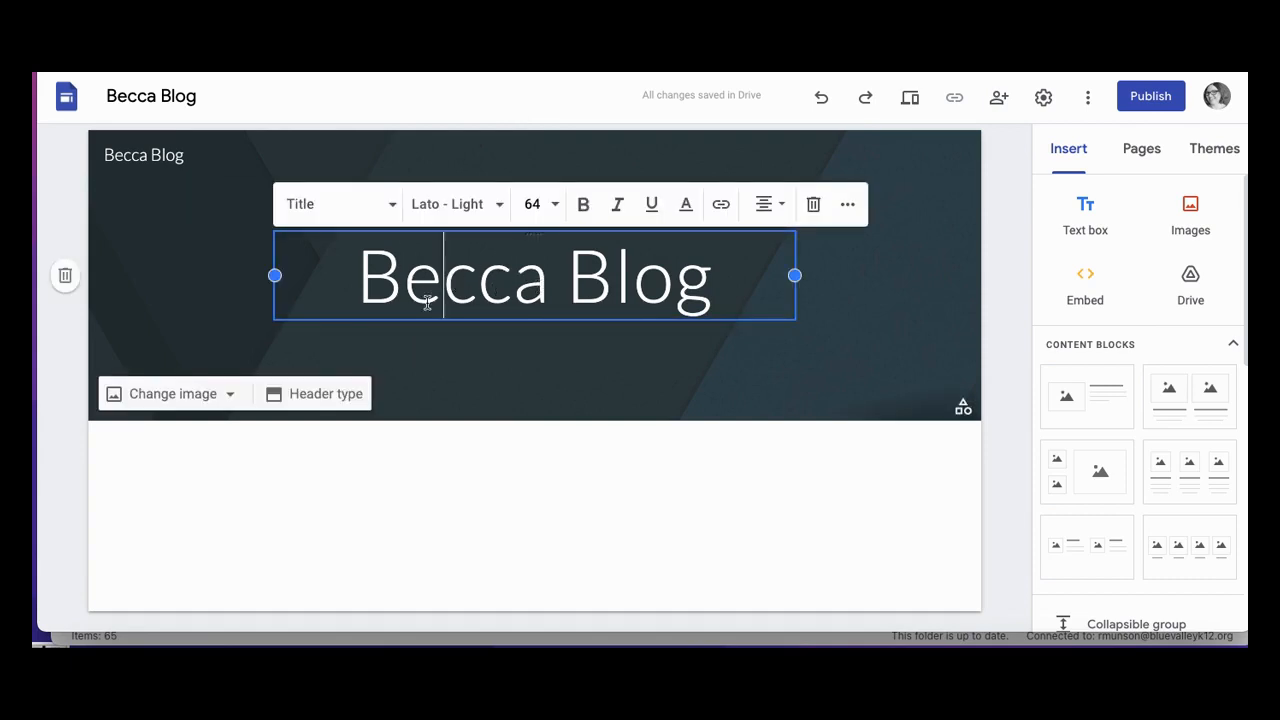
left_click(140, 96)
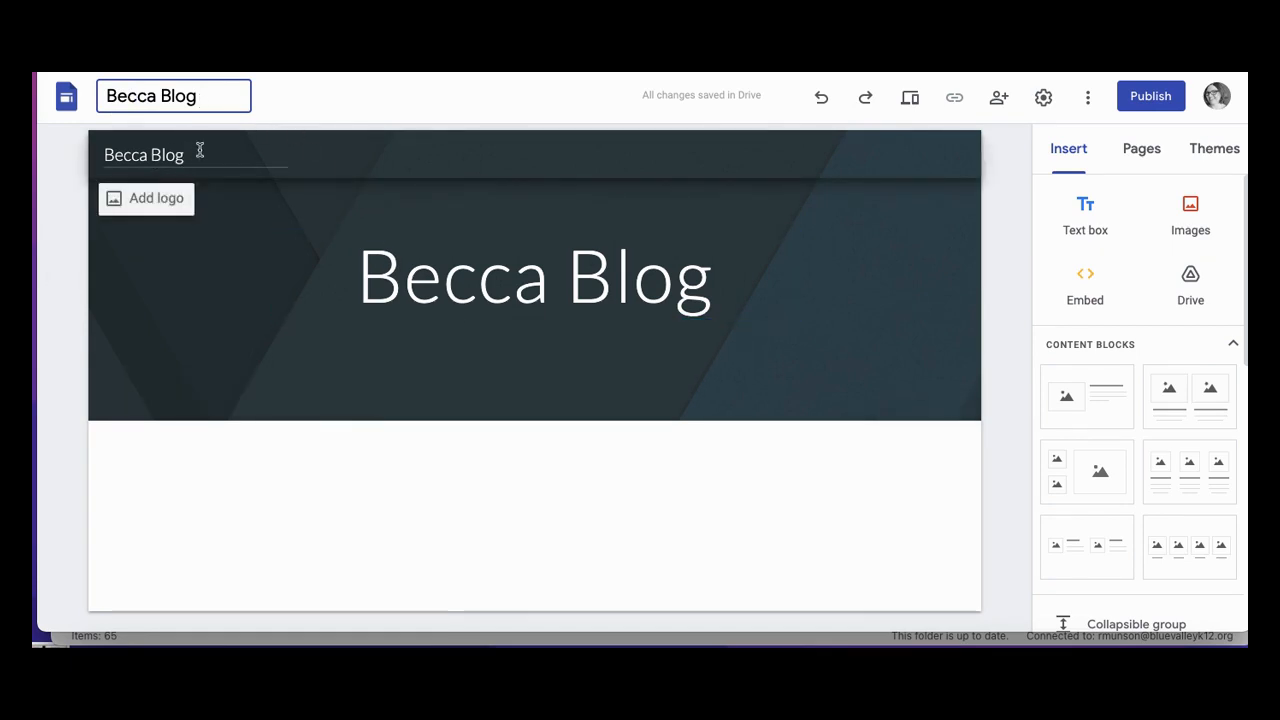
left_click(107, 155)
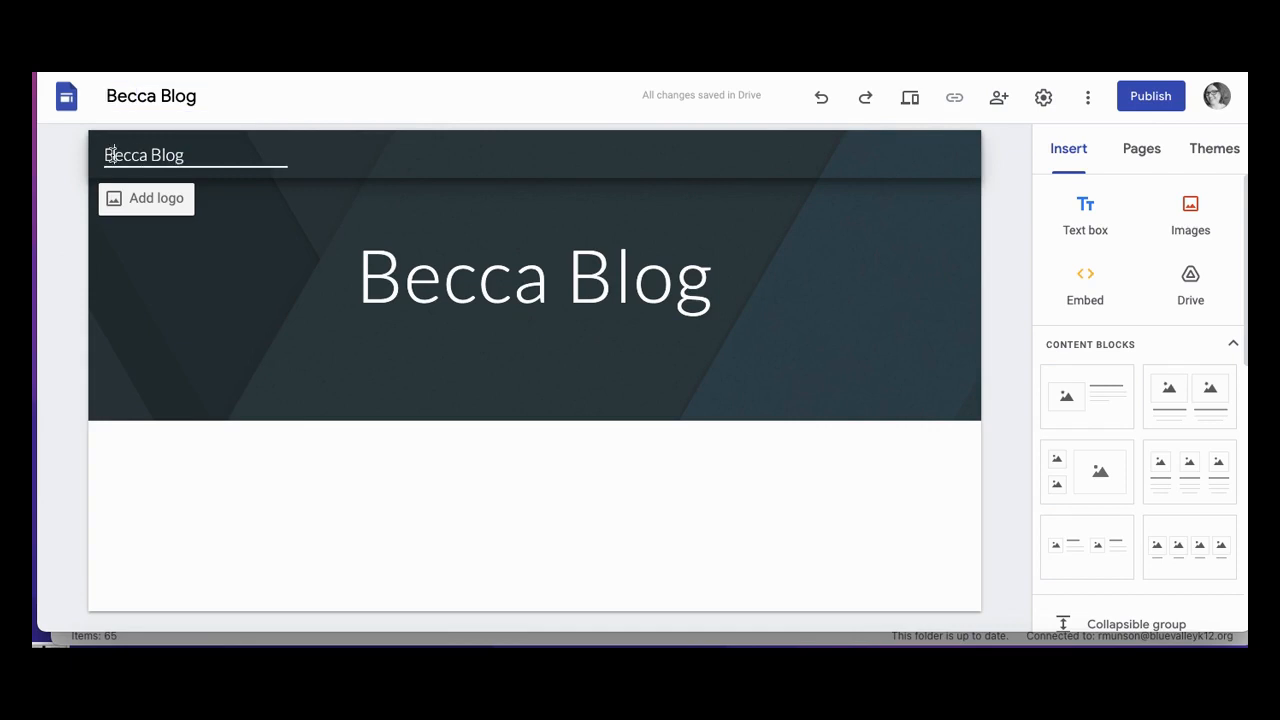
left_click(76, 166)
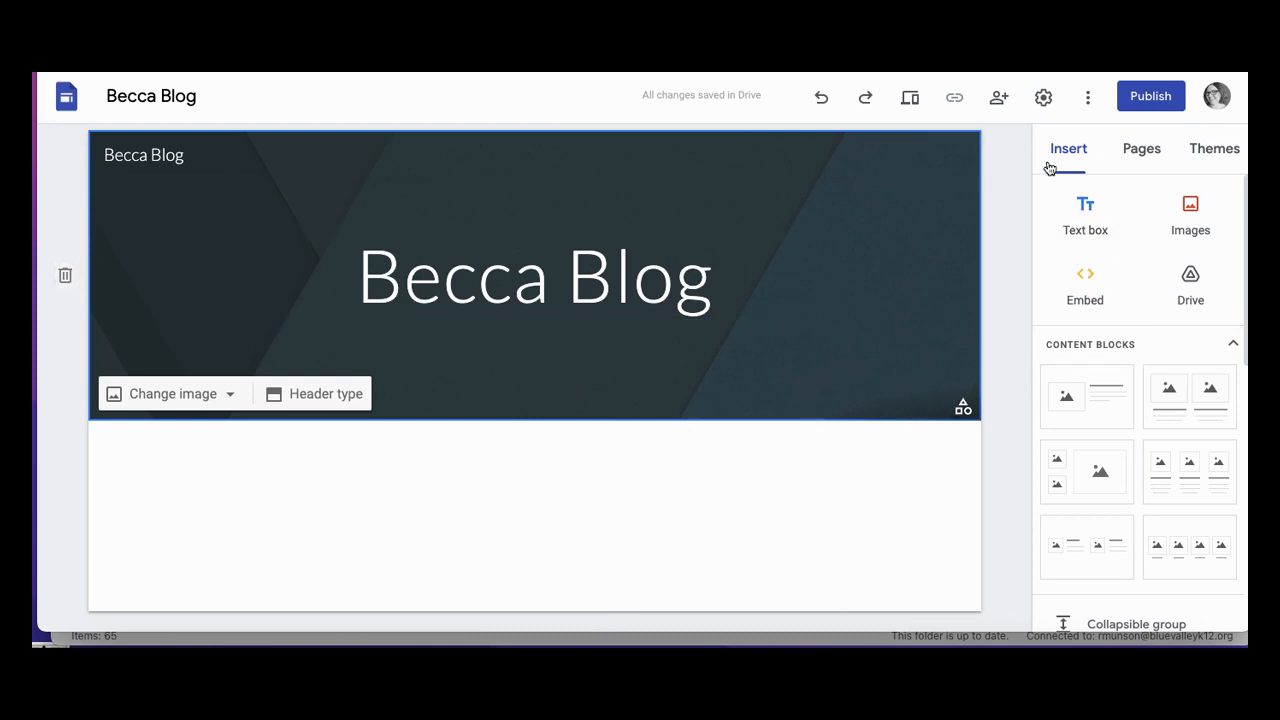
Browse the themes created by Google and apply the Impression theme to the site
left_click(1227, 161)
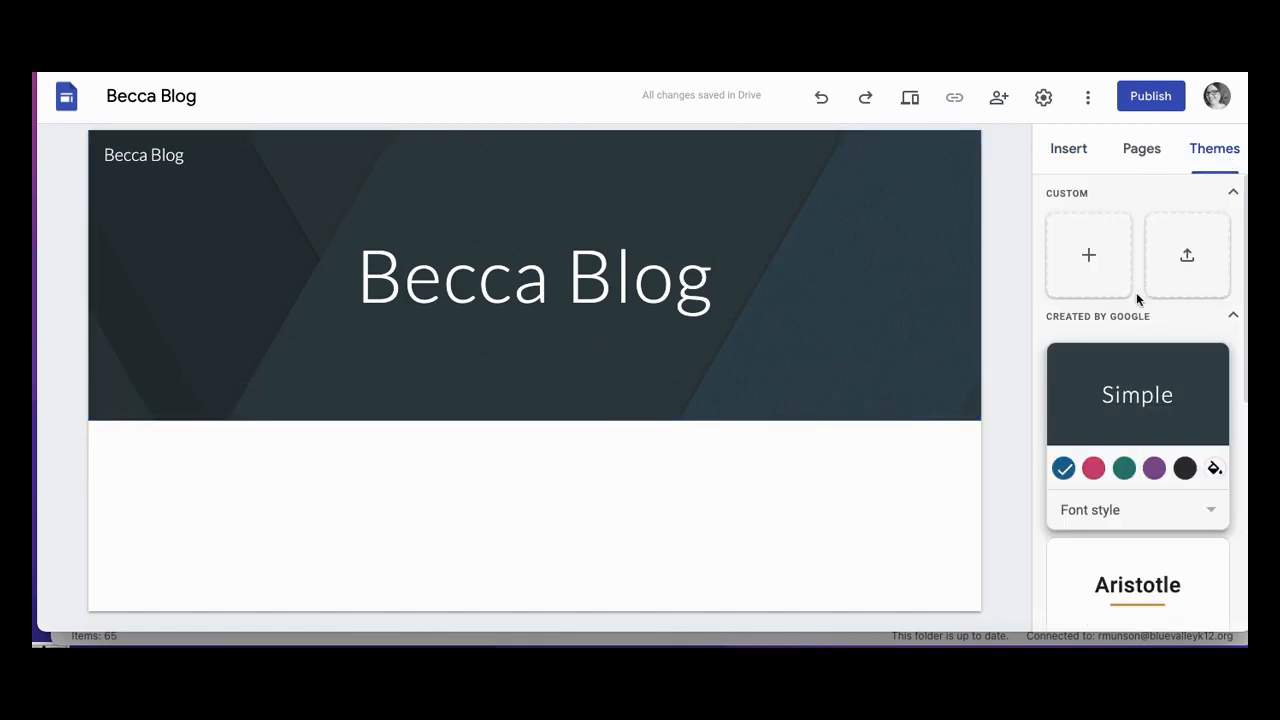
scroll(1150, 318, "down", 1)
scroll(1150, 318, "up", 1)
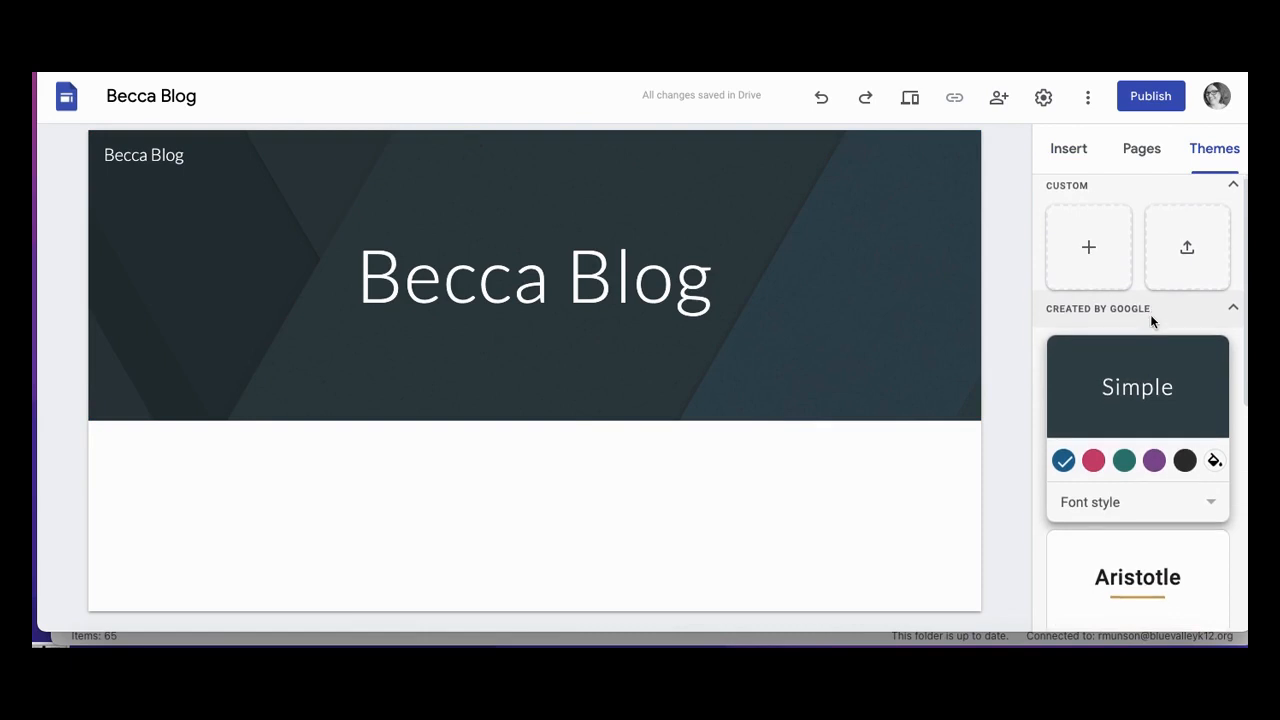
scroll(1150, 318, "down", 2)
scroll(1152, 320, "down", 4)
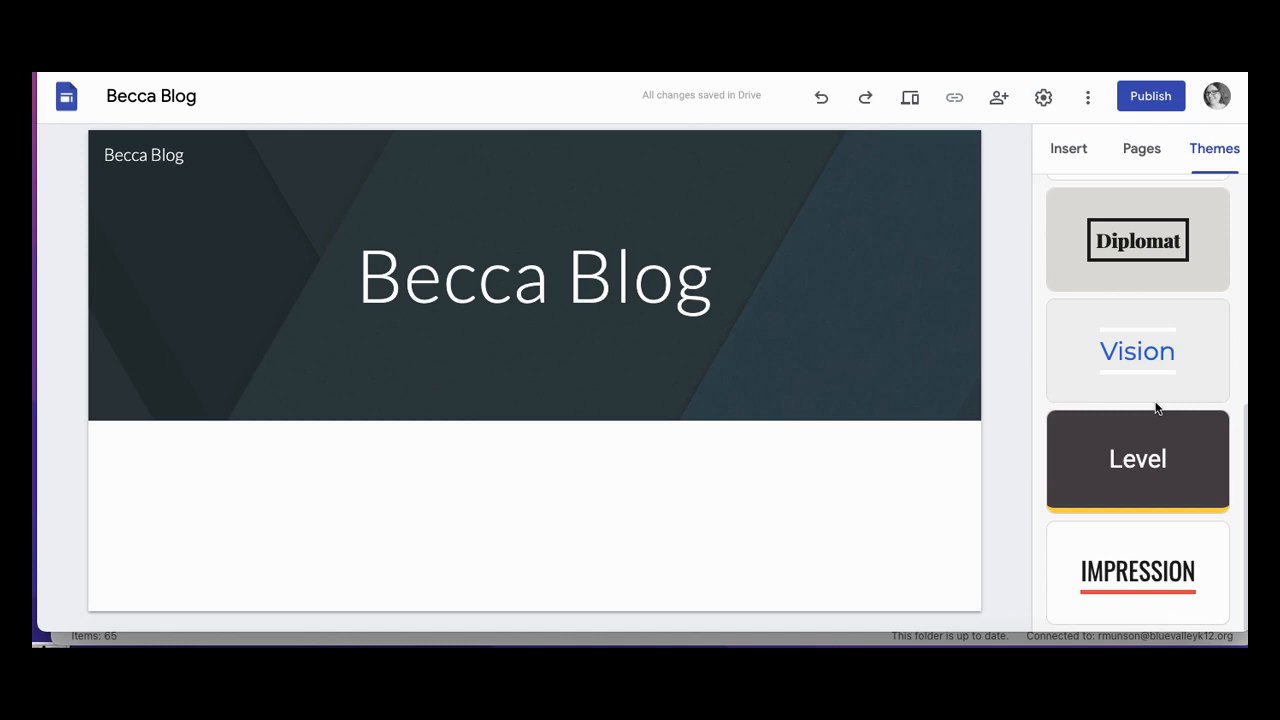
scroll(1152, 402, "up", 2)
scroll(1152, 402, "down", 2)
scroll(1152, 402, "up", 3)
scroll(1152, 402, "down", 3)
left_click(1135, 538)
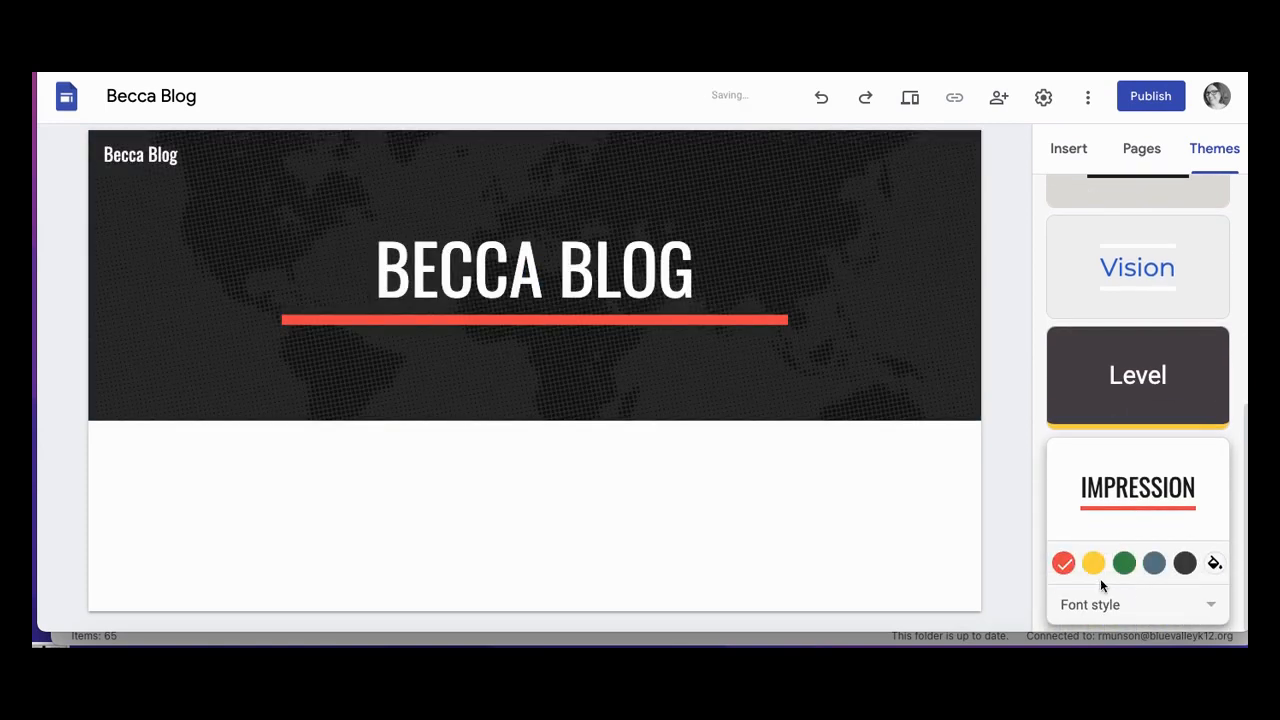
Set the Impression theme's accent colour to the preset blue-grey and its font style to Narrow
left_click(1125, 564)
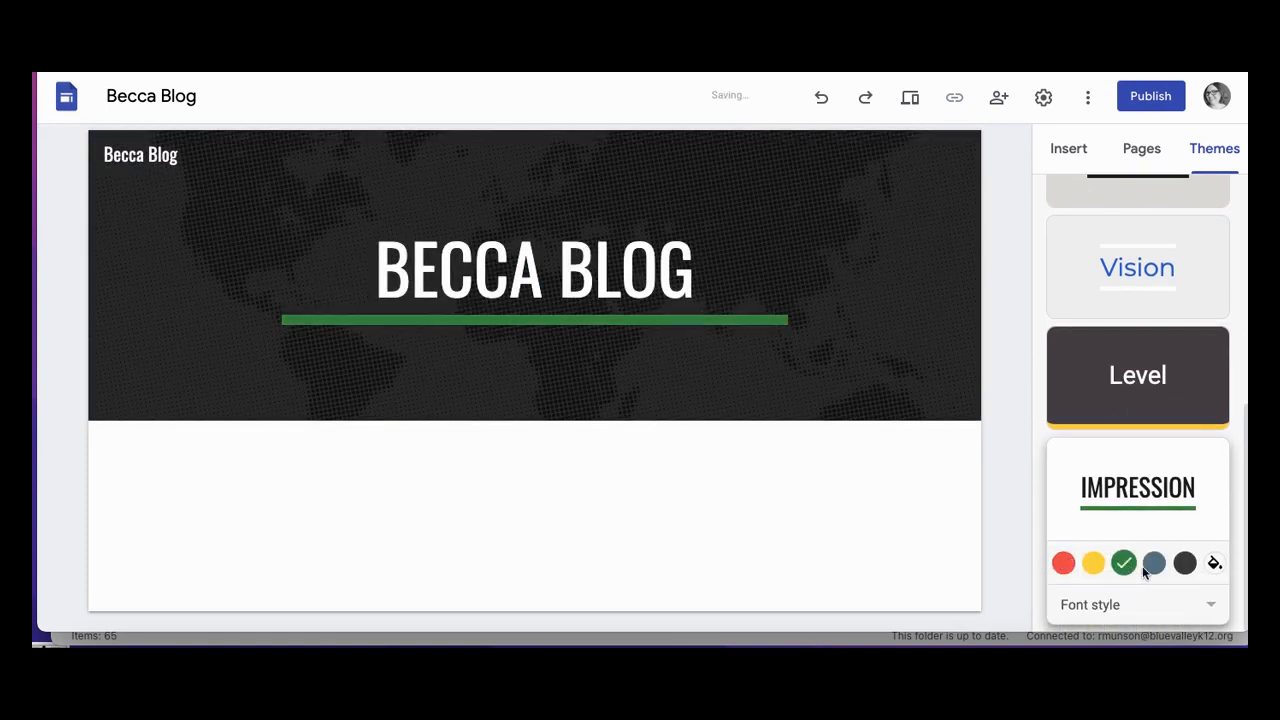
left_click(1154, 563)
left_click(1215, 564)
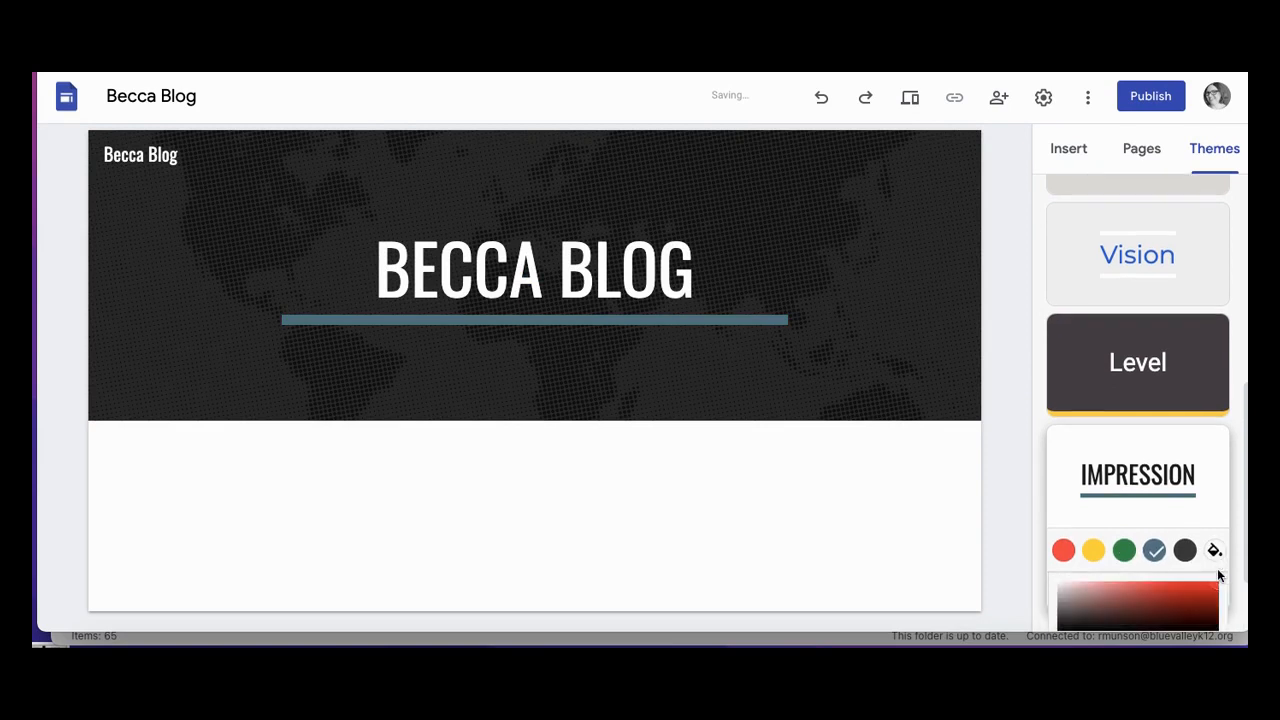
left_click(1215, 560)
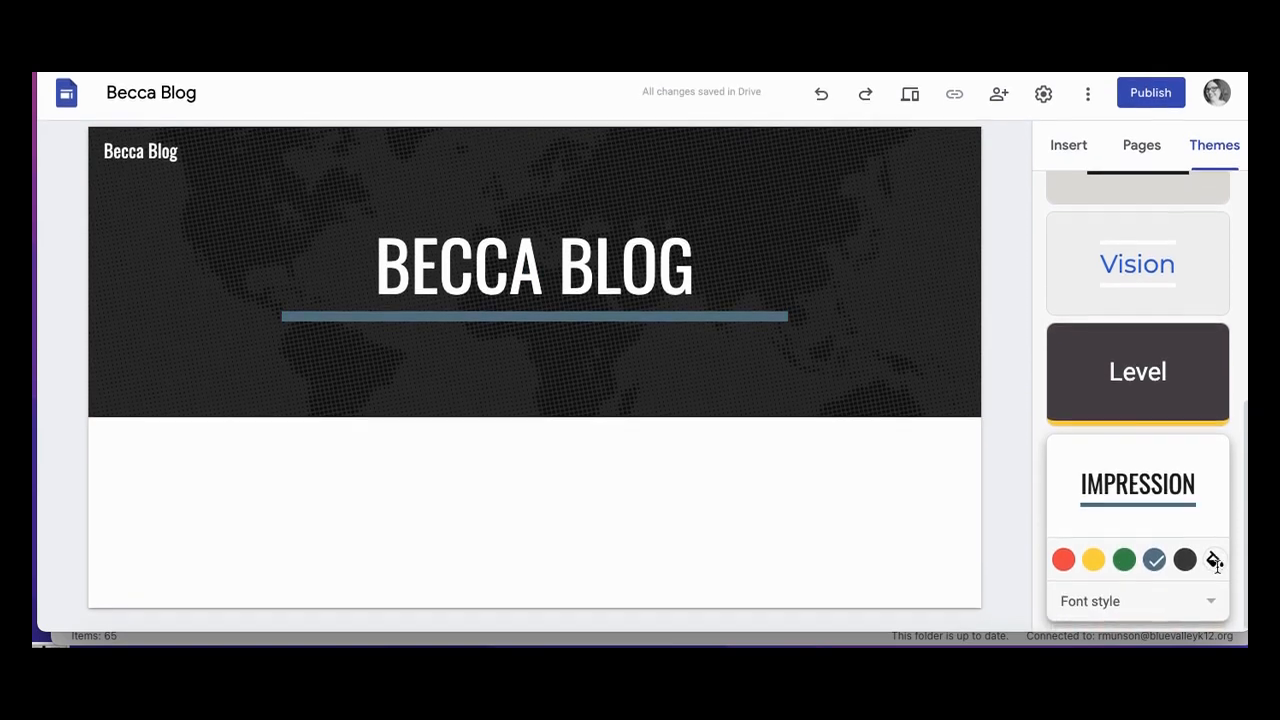
left_click(1208, 606)
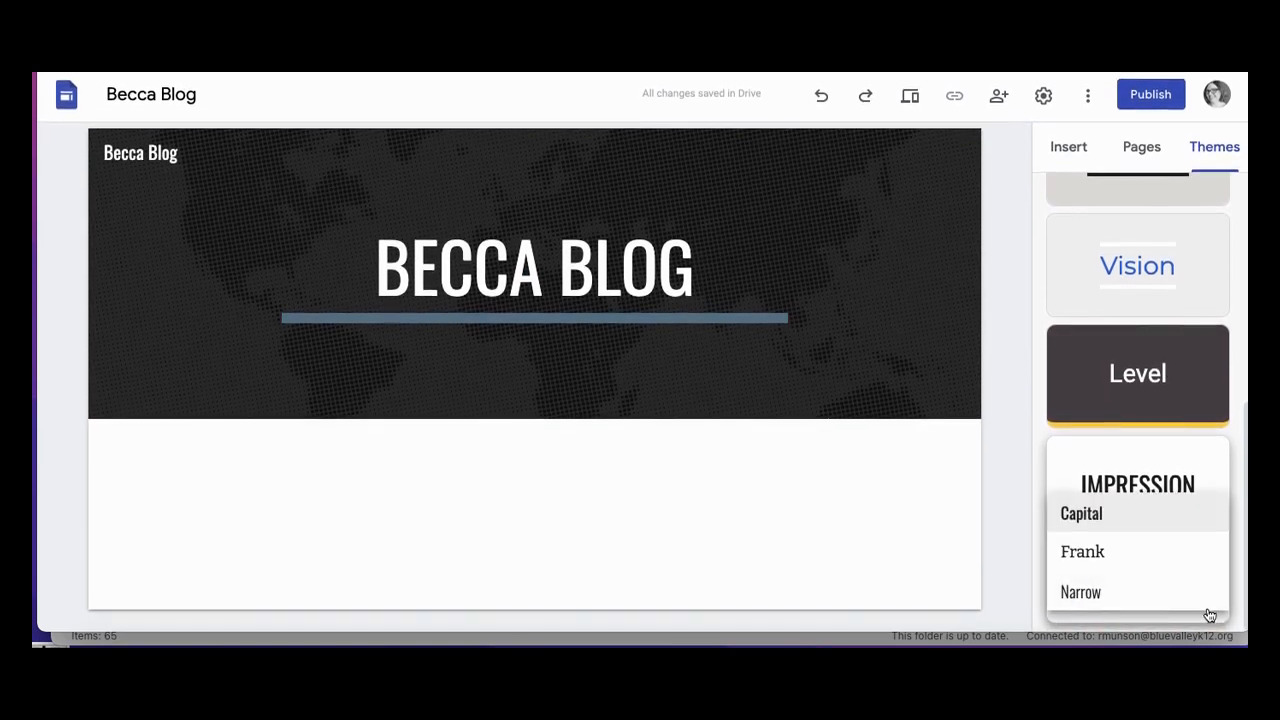
left_click(1169, 592)
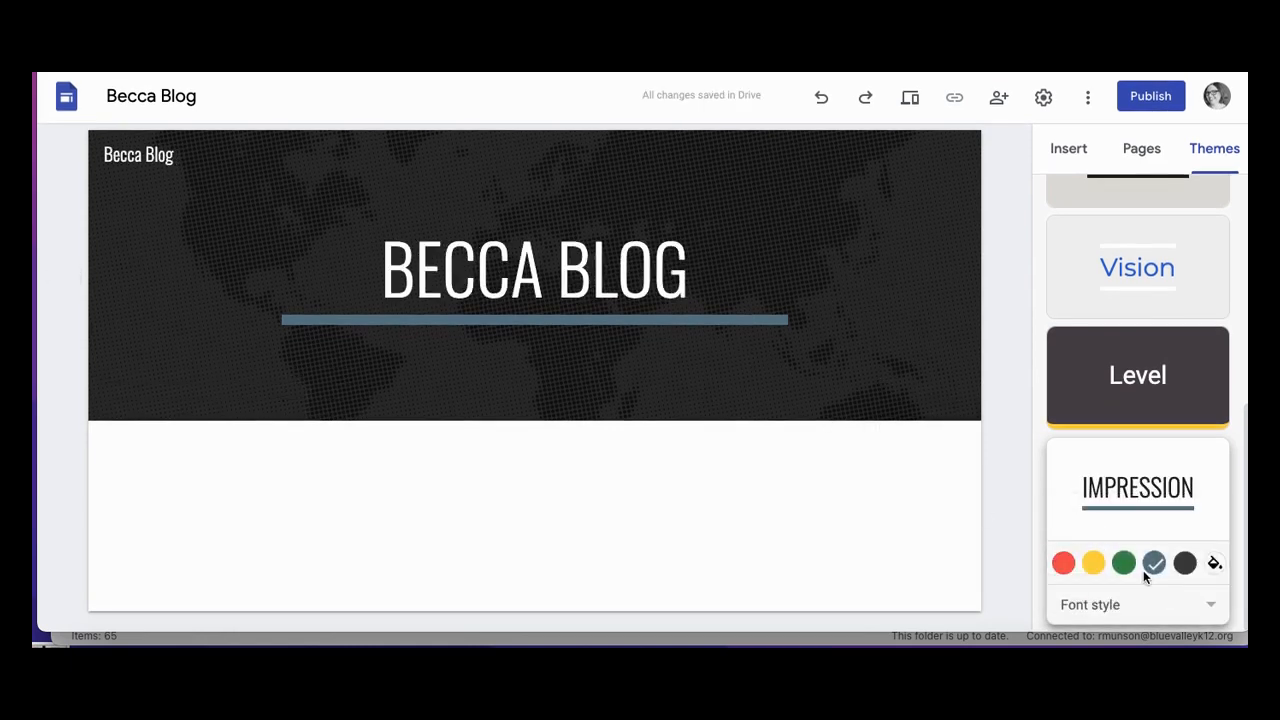
scroll(1166, 440, "up", 10)
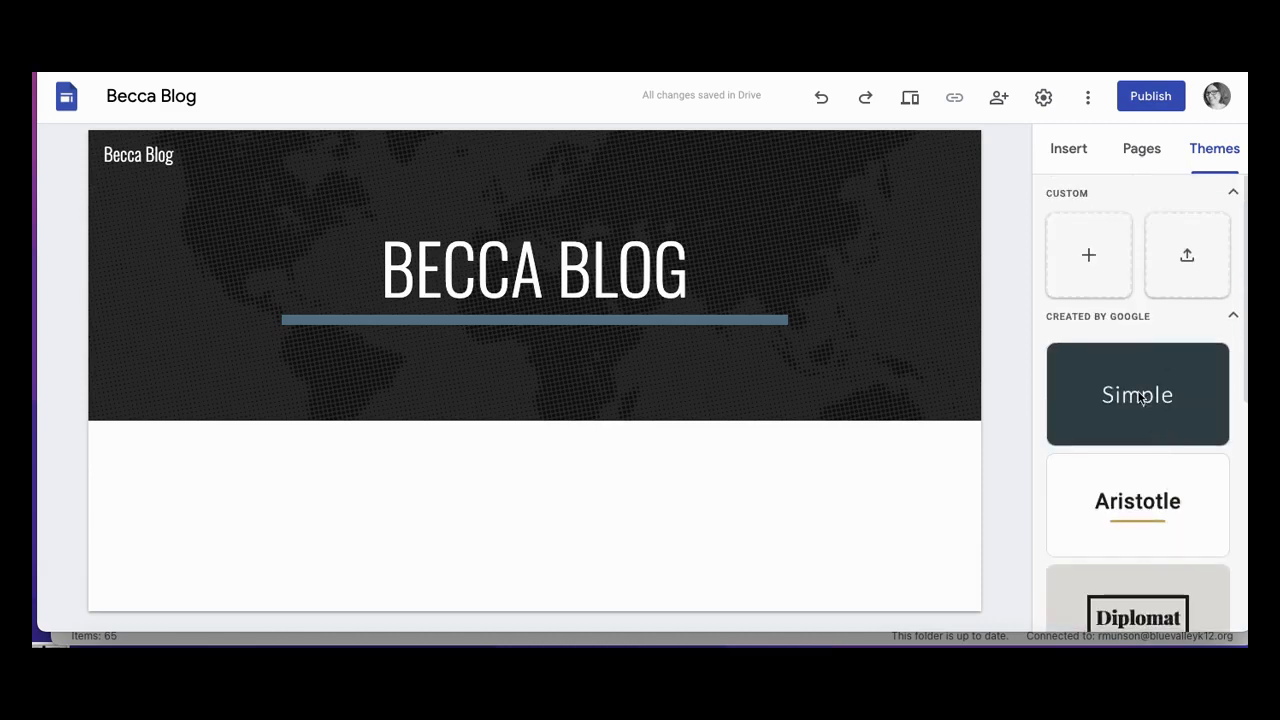
left_click(1088, 258)
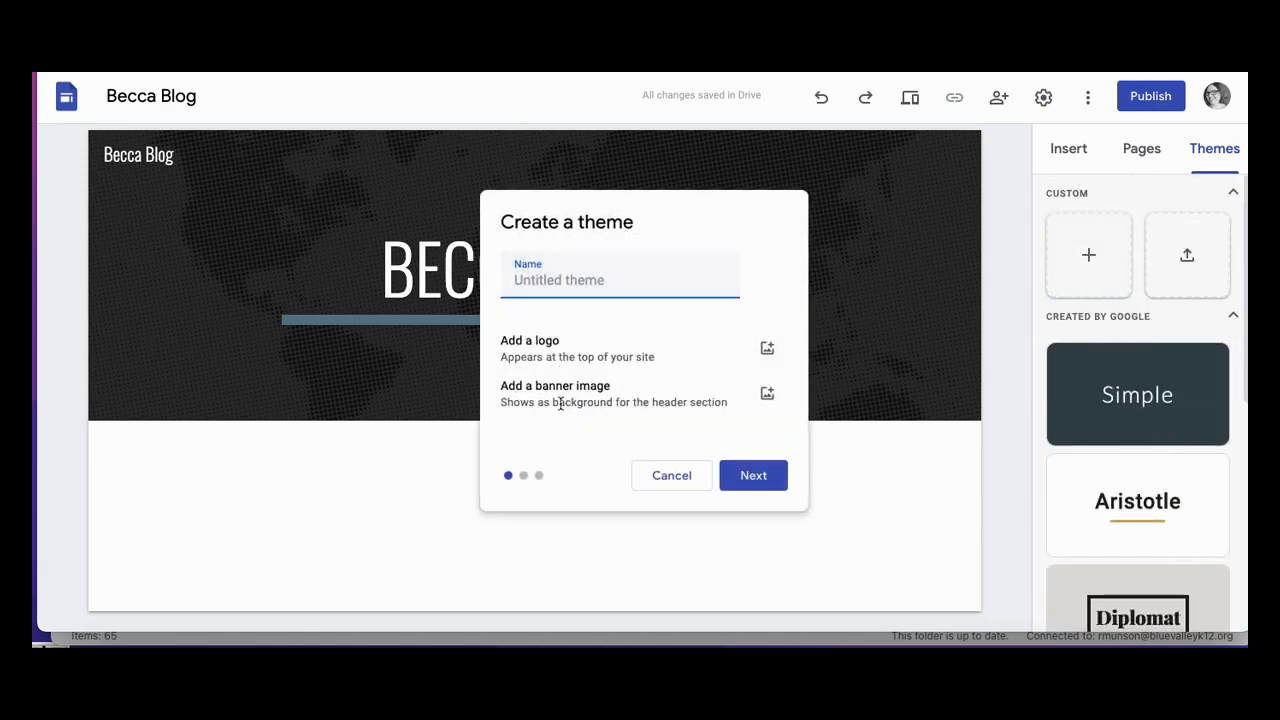
left_click(676, 484)
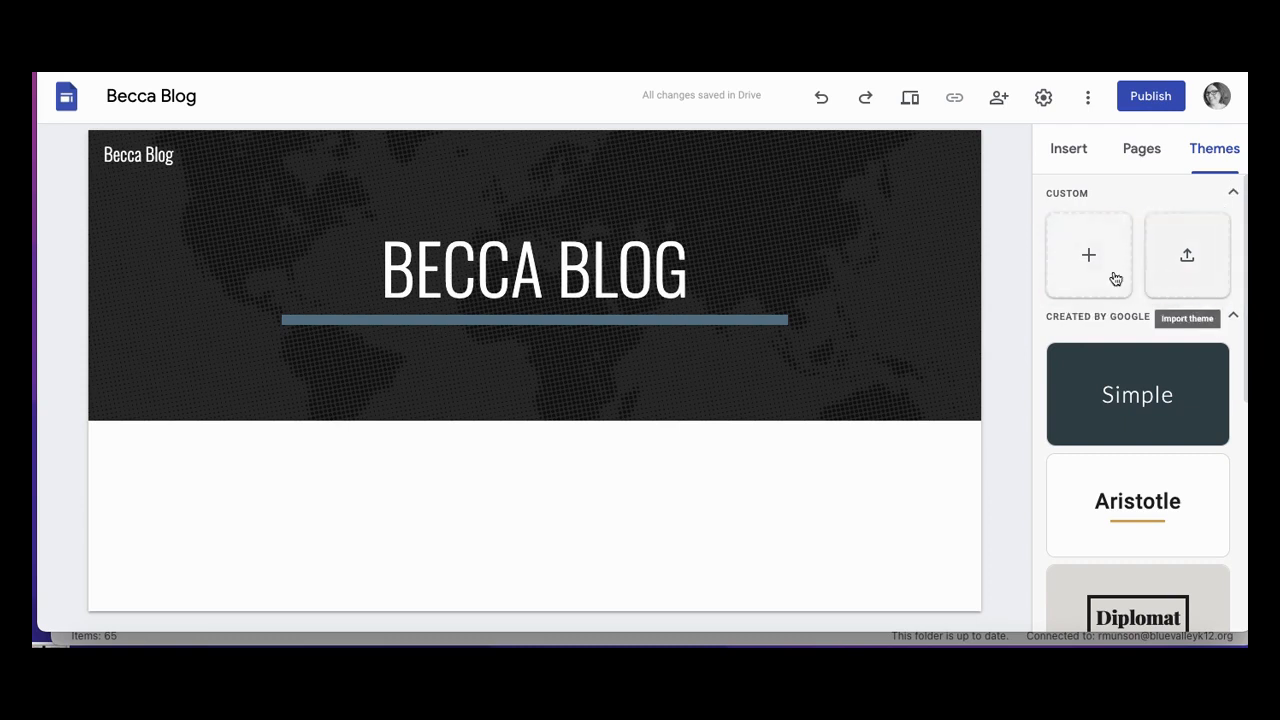
scroll(1104, 453, "down", 5)
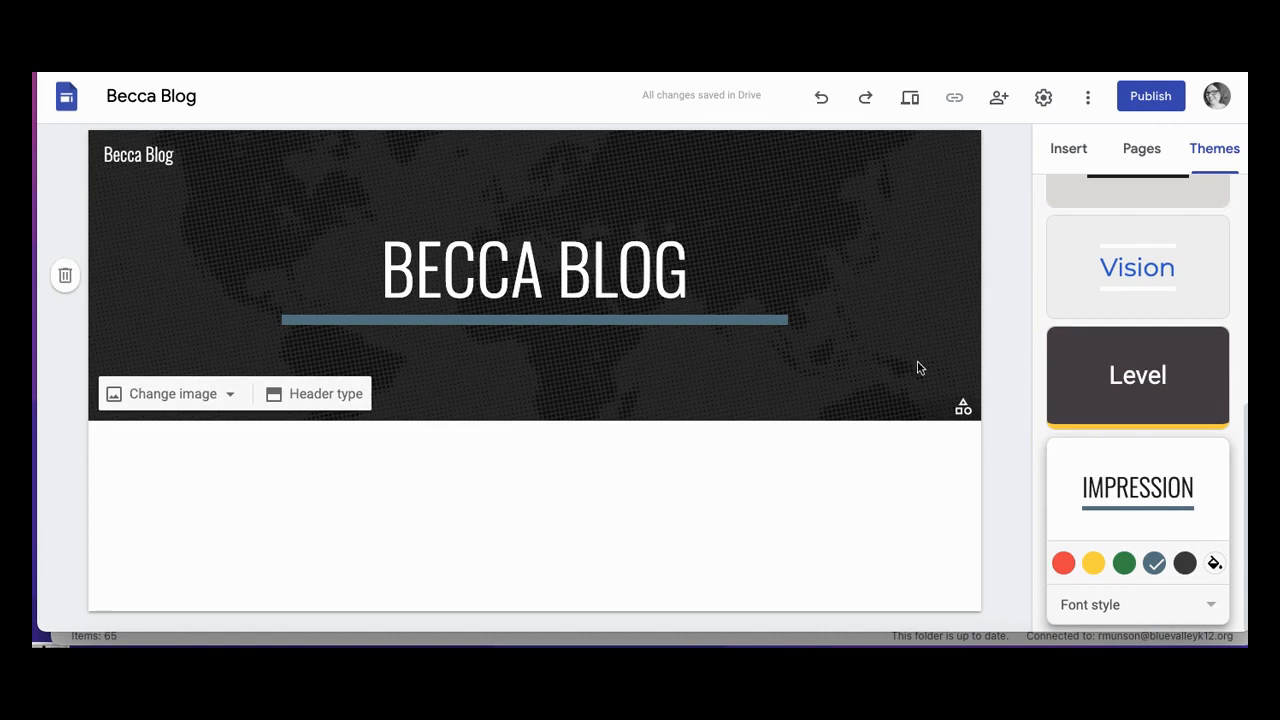
scroll(1136, 275, "up", 5)
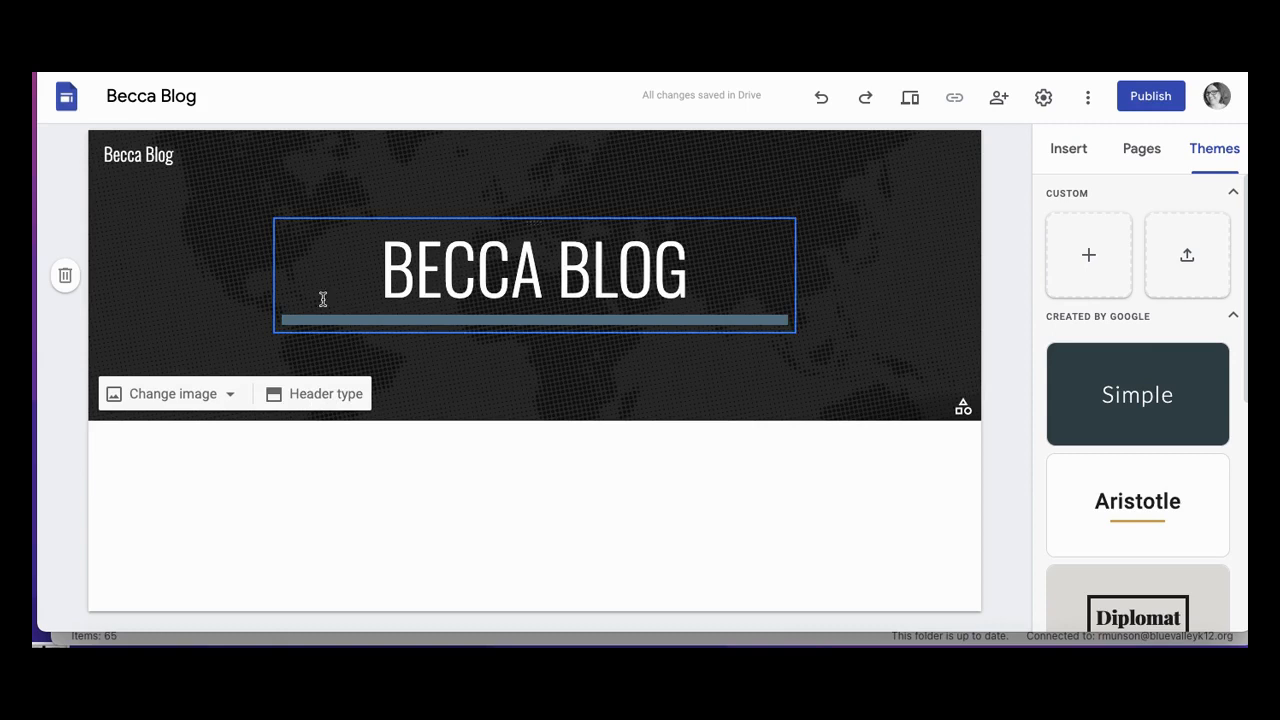
Try the Title only, Cover and Large banner header types on the home page, and return the header to Banner
left_click(344, 406)
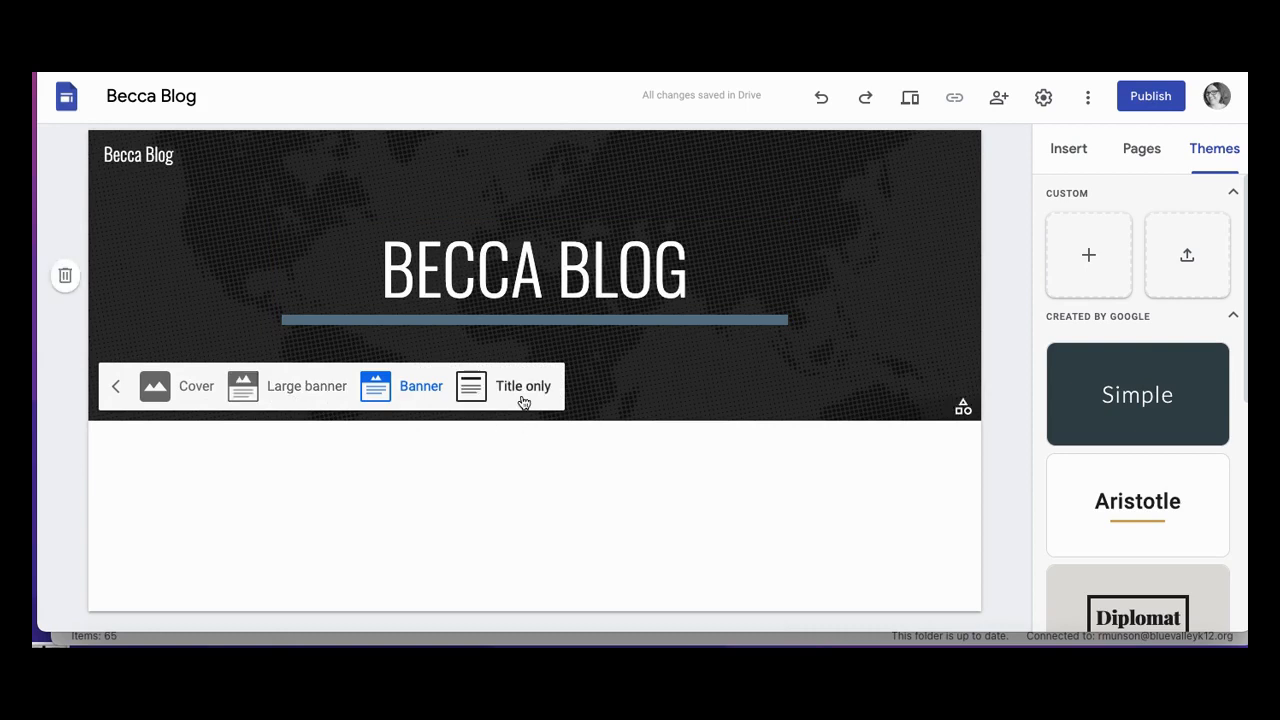
left_click(516, 416)
left_click(341, 395)
left_click(513, 395)
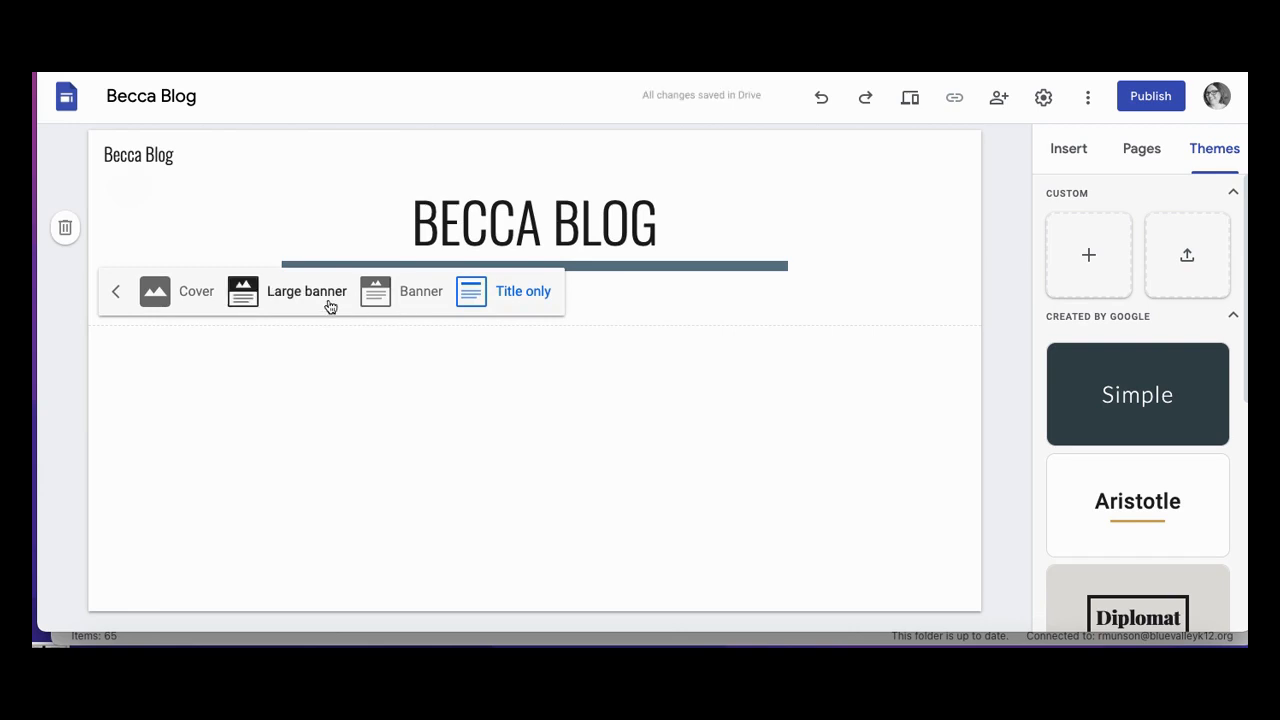
left_click(195, 291)
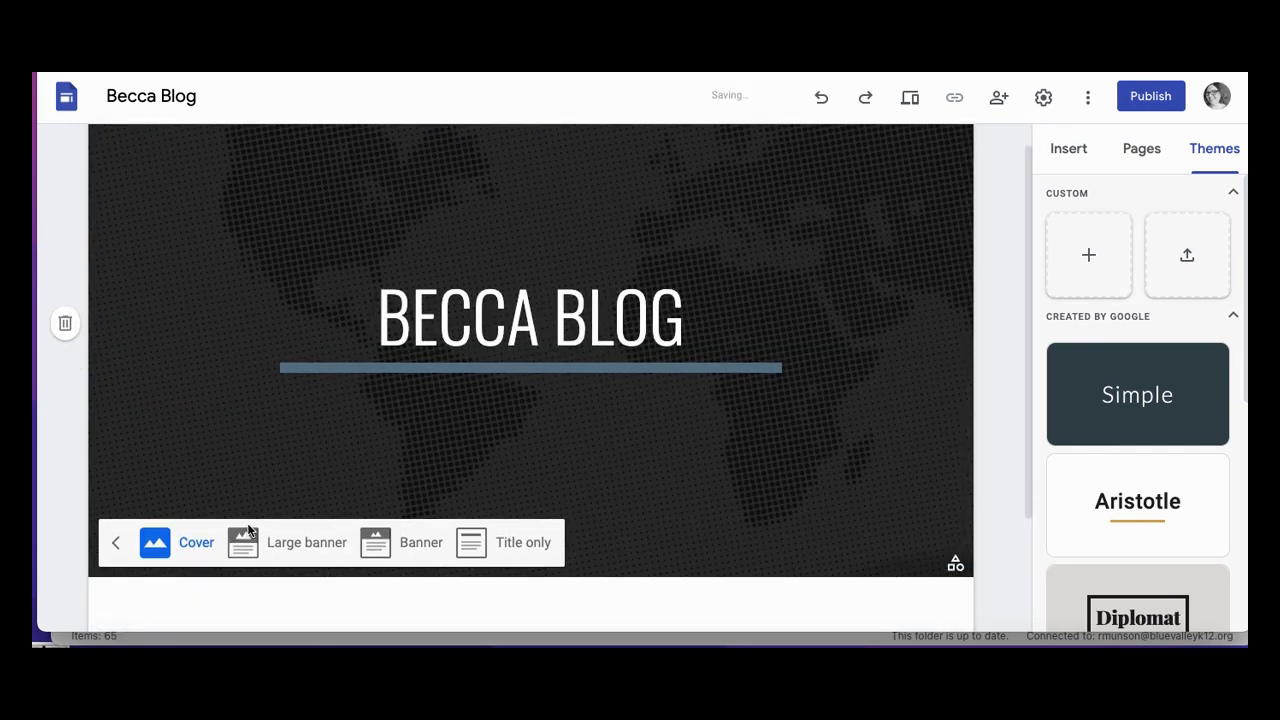
scroll(249, 528, "down", 1)
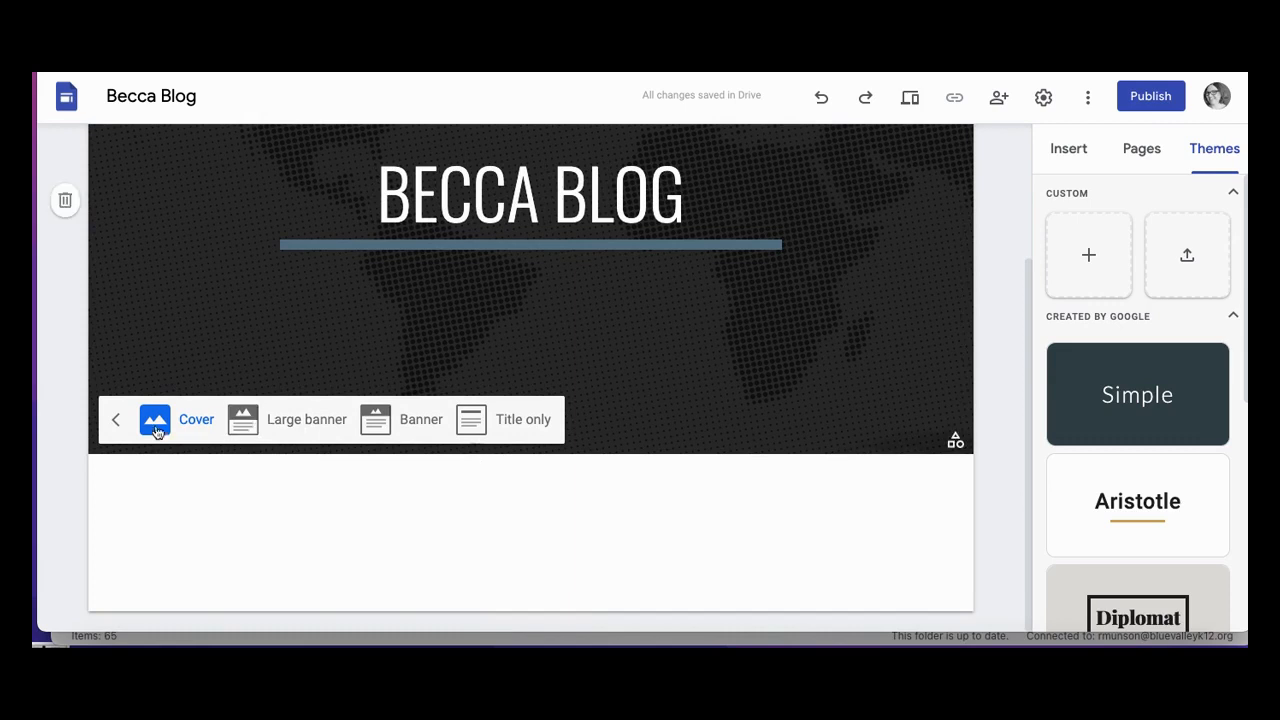
left_click(310, 430)
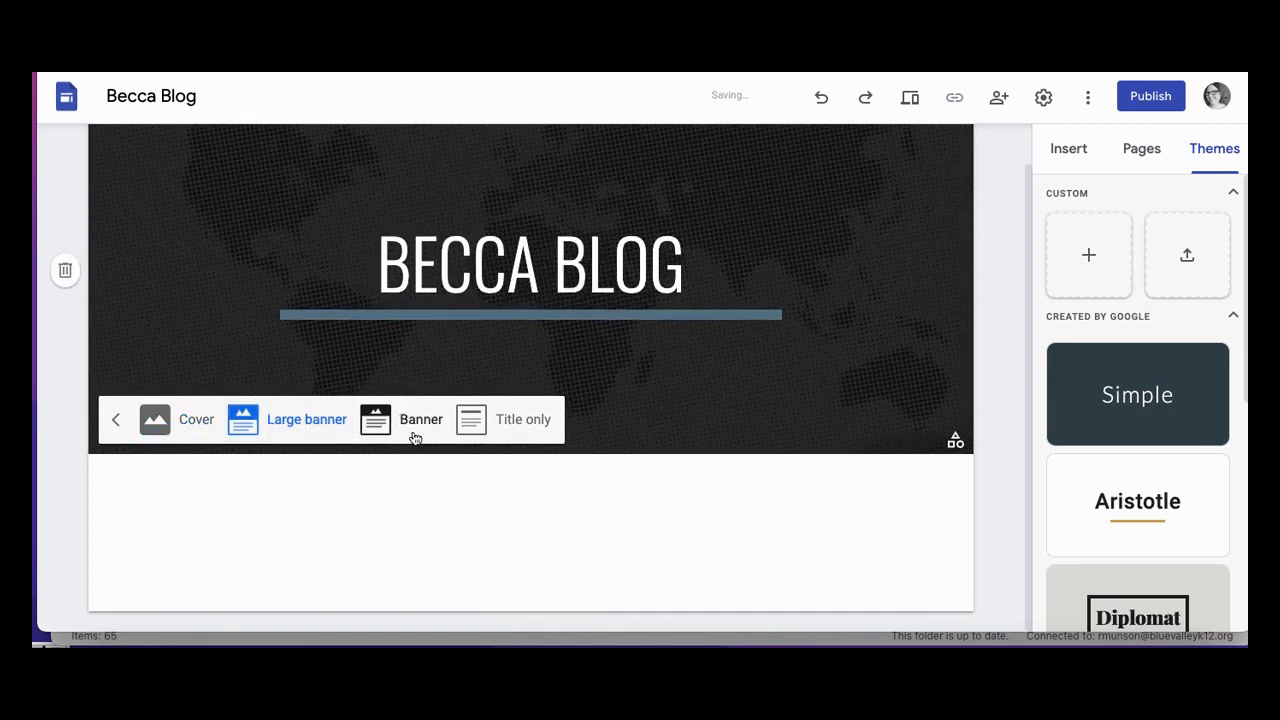
left_click(415, 436)
left_click(524, 402)
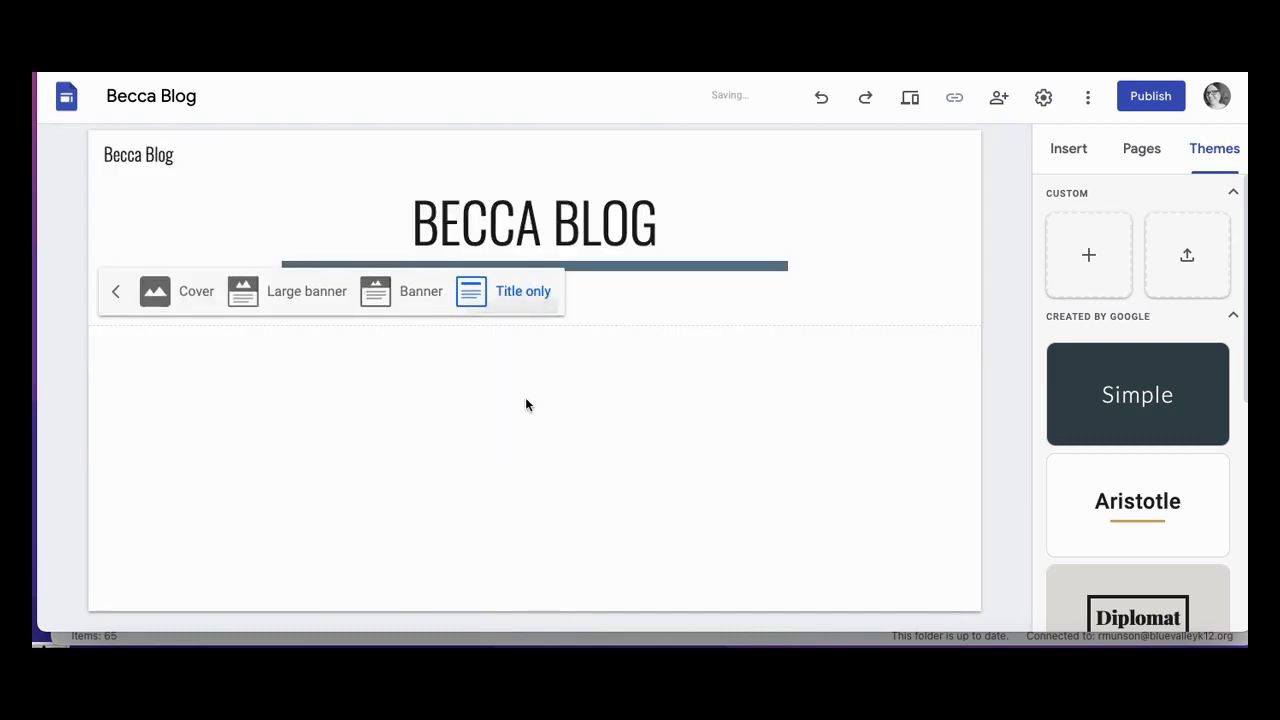
left_click(414, 304)
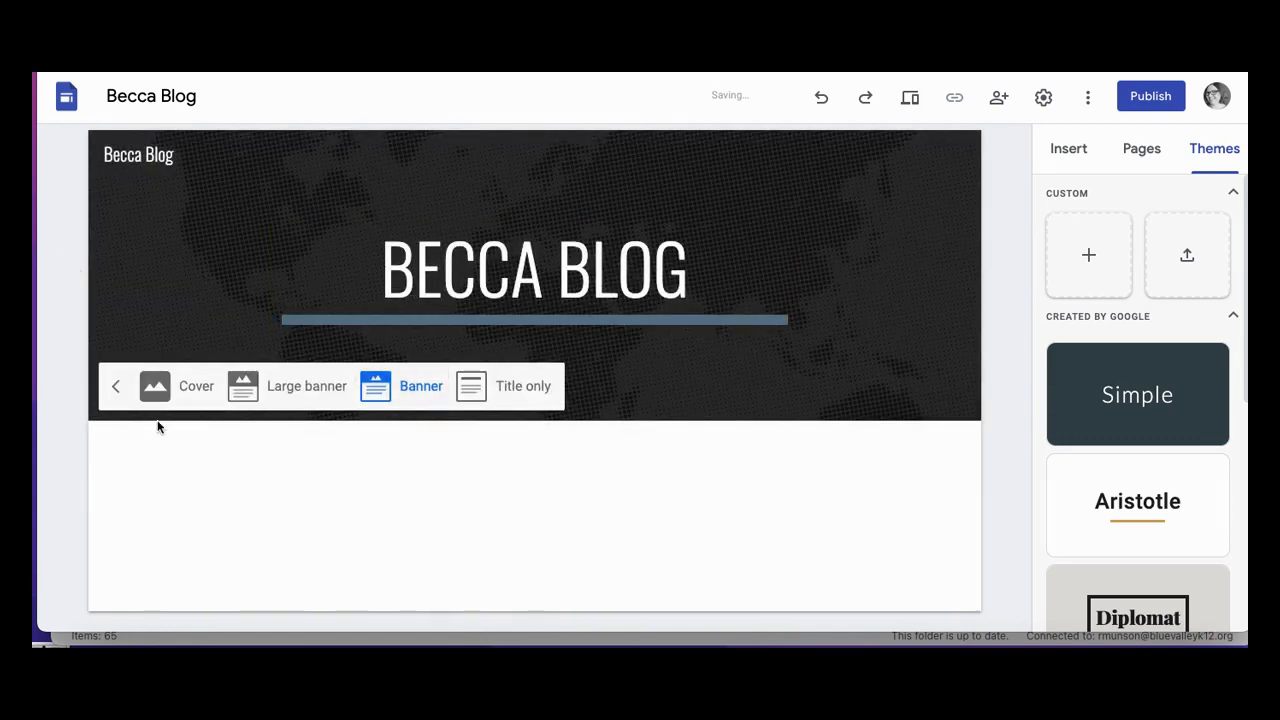
left_click(115, 386)
left_click(167, 396)
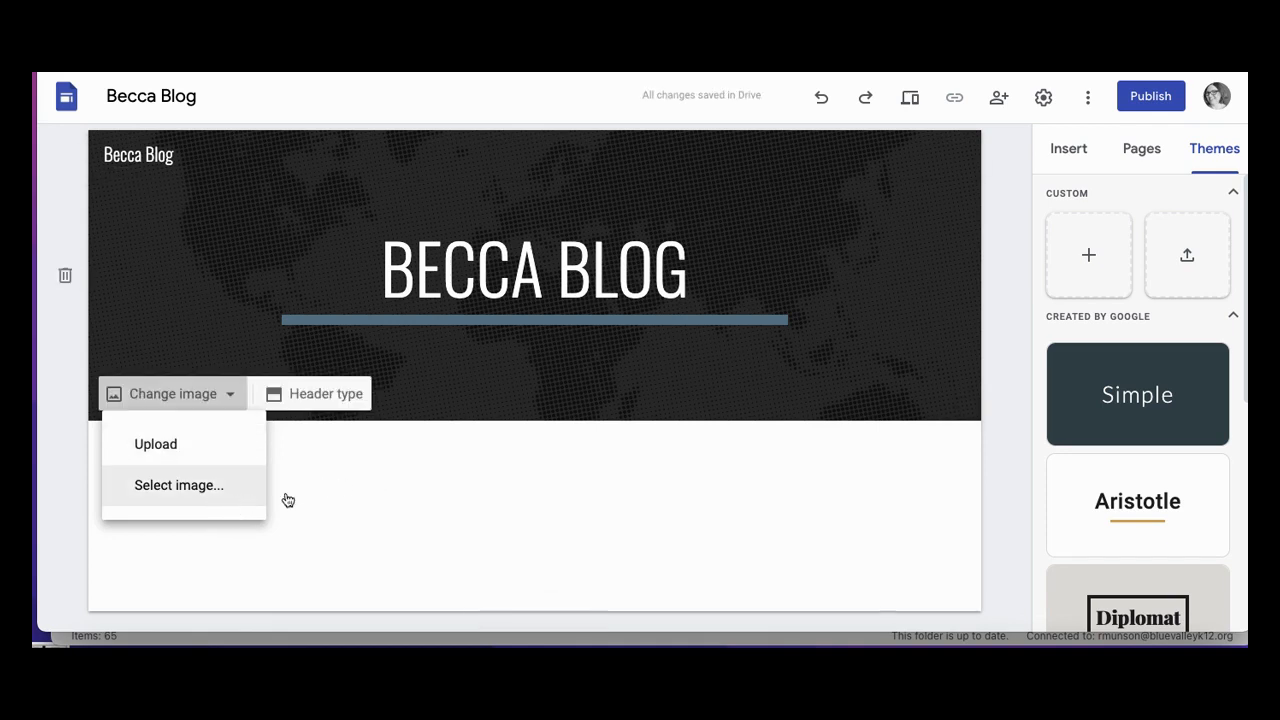
left_click(1008, 487)
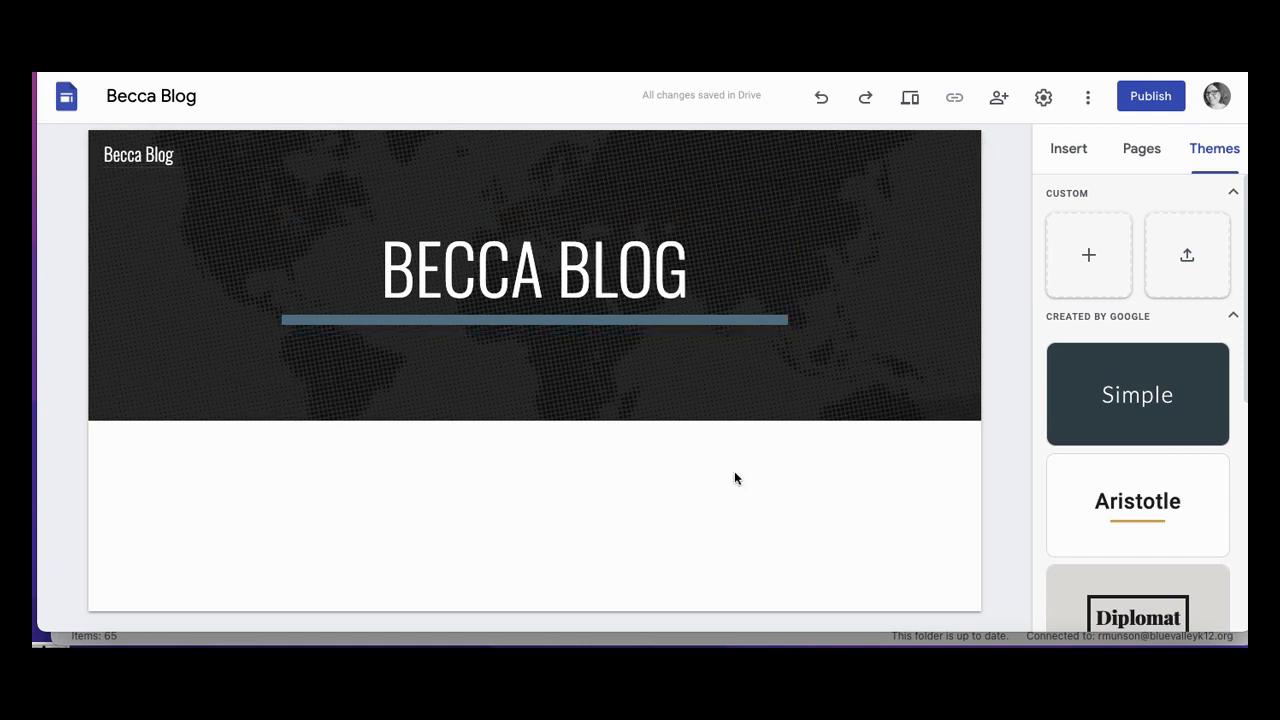
scroll(1155, 510, "down", 5)
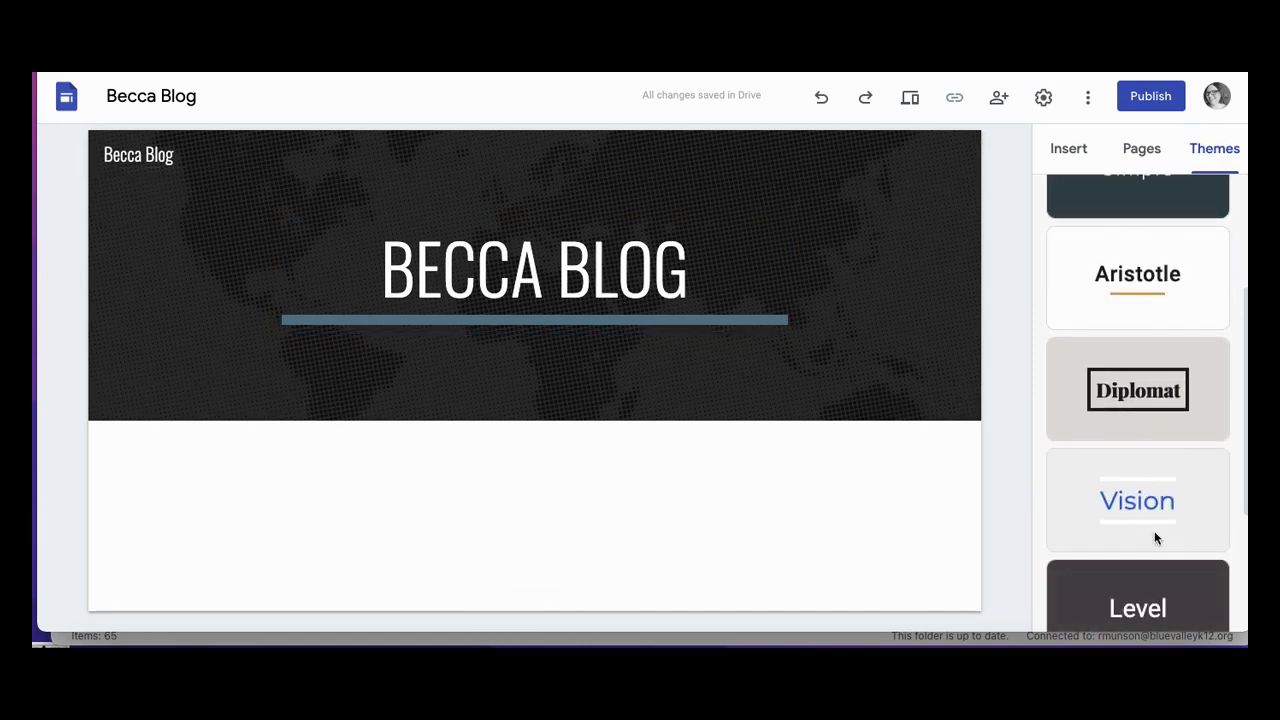
scroll(1154, 531, "up", 5)
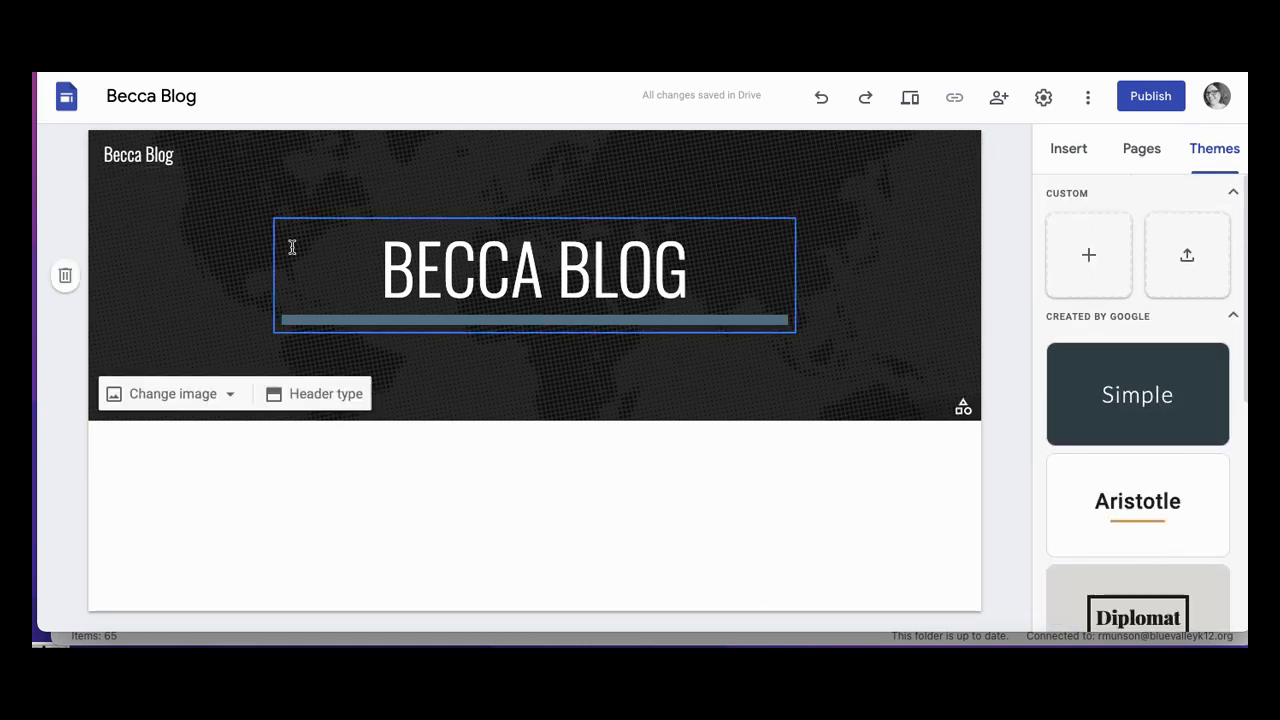
left_click(308, 397)
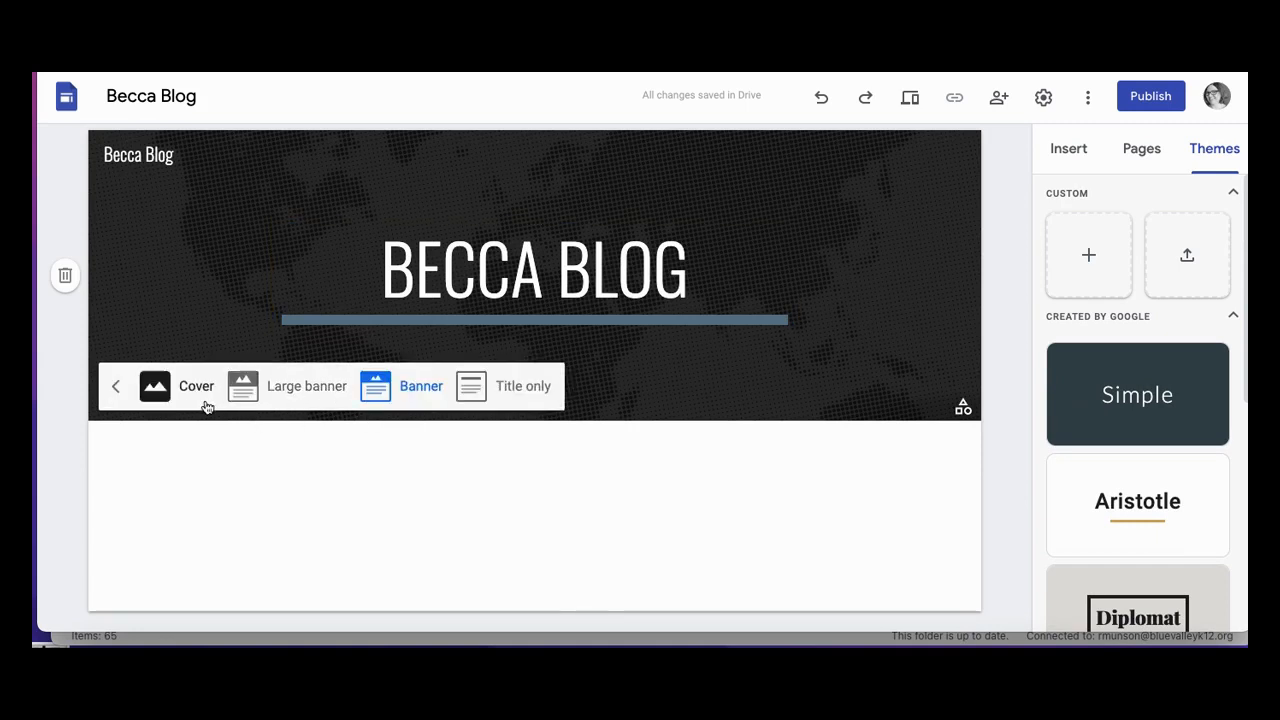
left_click(997, 523)
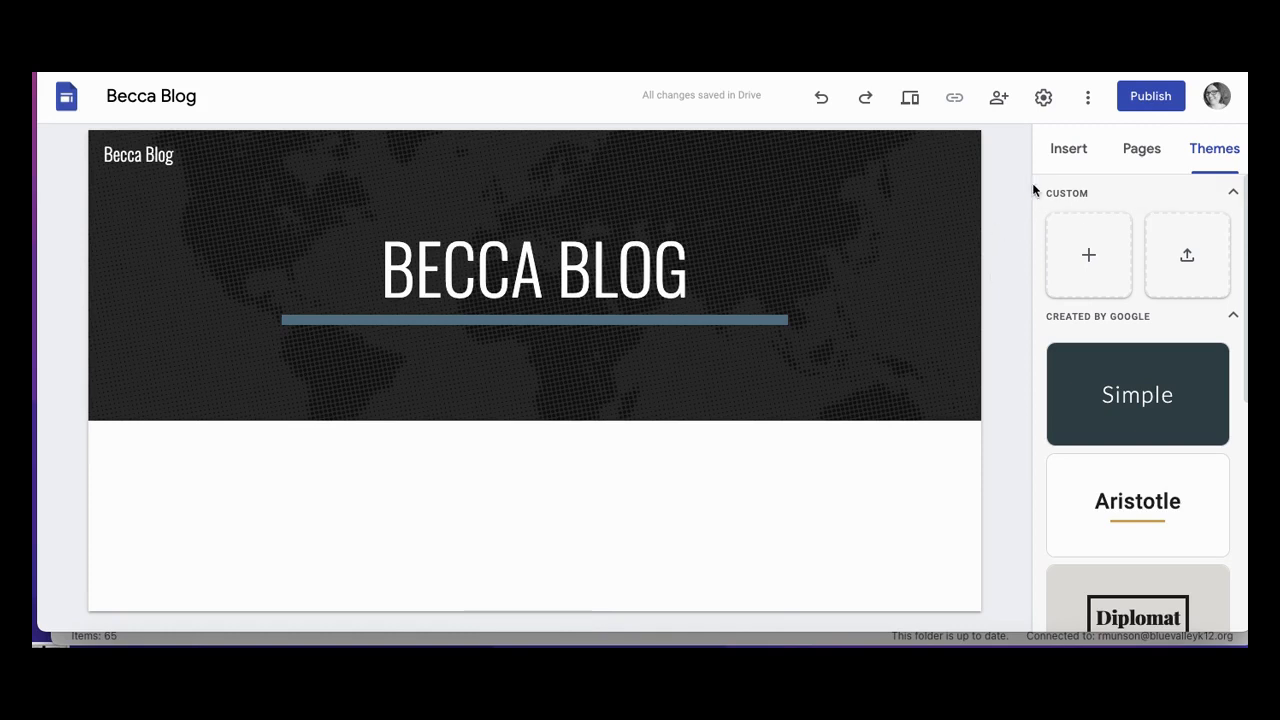
Add a new page named "Blog Post 1" to the site
left_click(1141, 156)
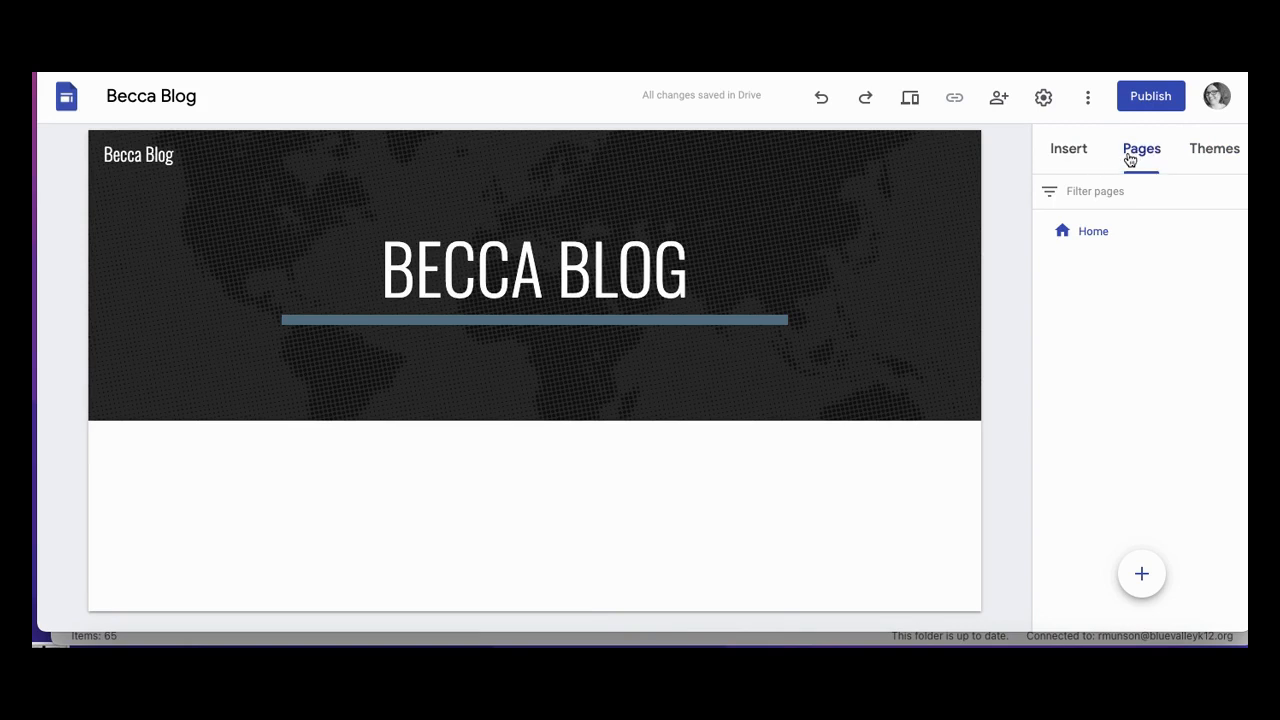
mouse_move(1146, 590)
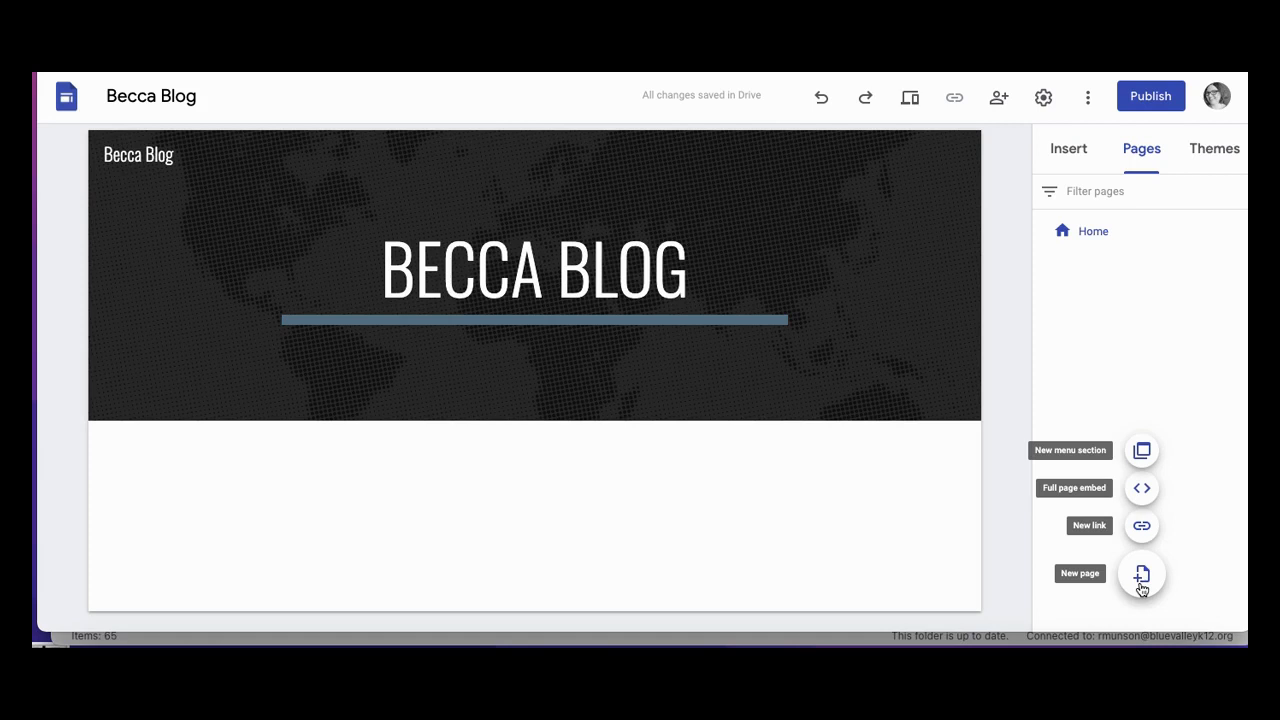
left_click(1139, 581)
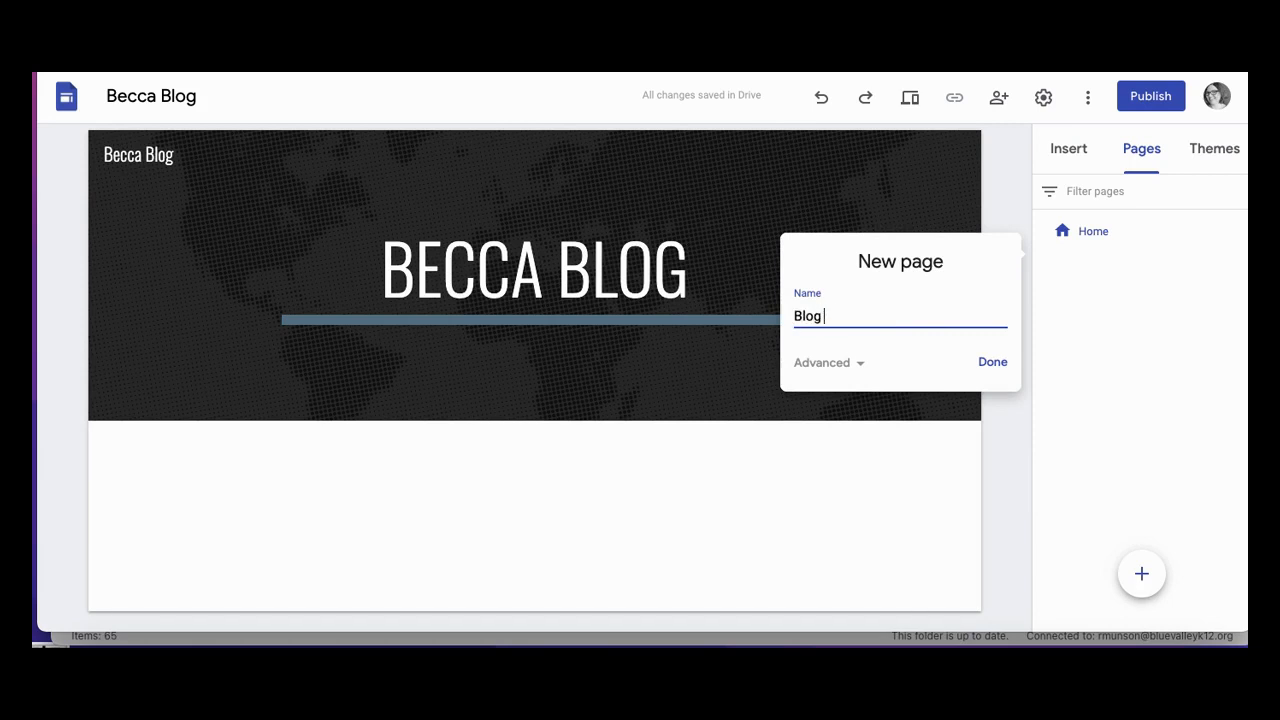
key("Return")
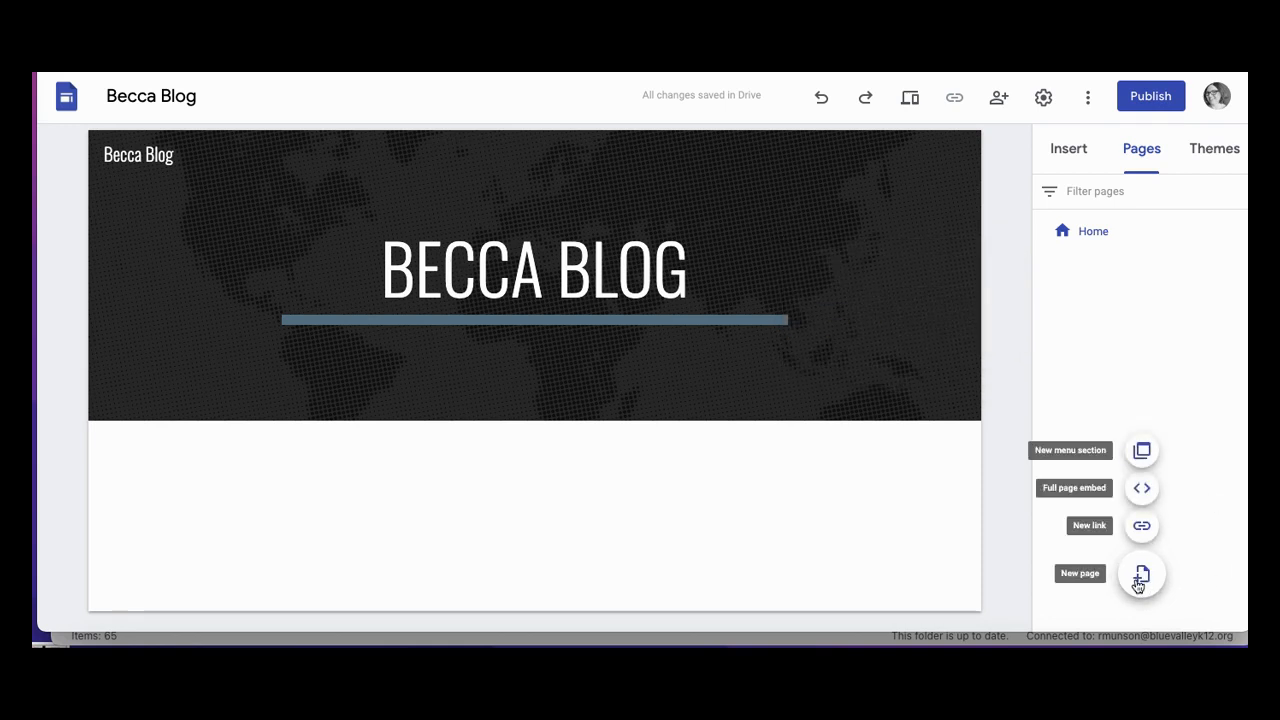
left_click(1143, 578)
type("Blog Post")
left_click(995, 364)
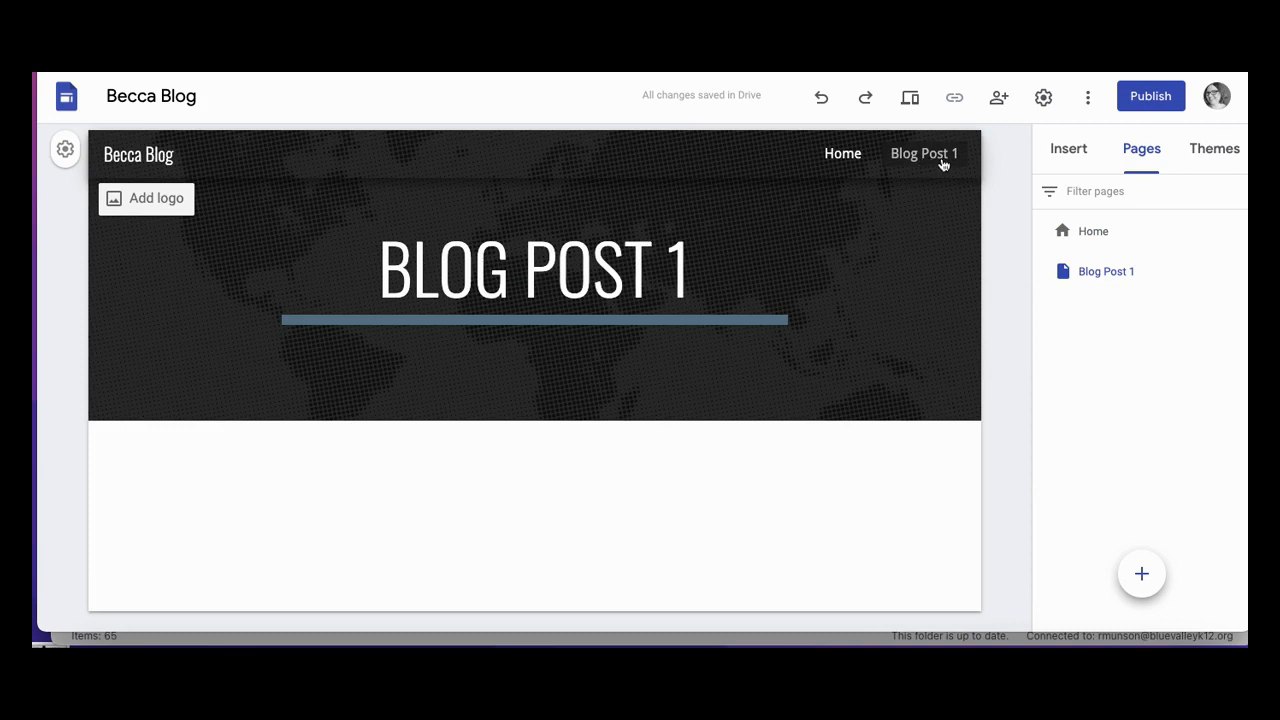
Switch between the Home and Blog Post 1 pages to compare them, ending on Blog Post 1
left_click(838, 156)
left_click(916, 158)
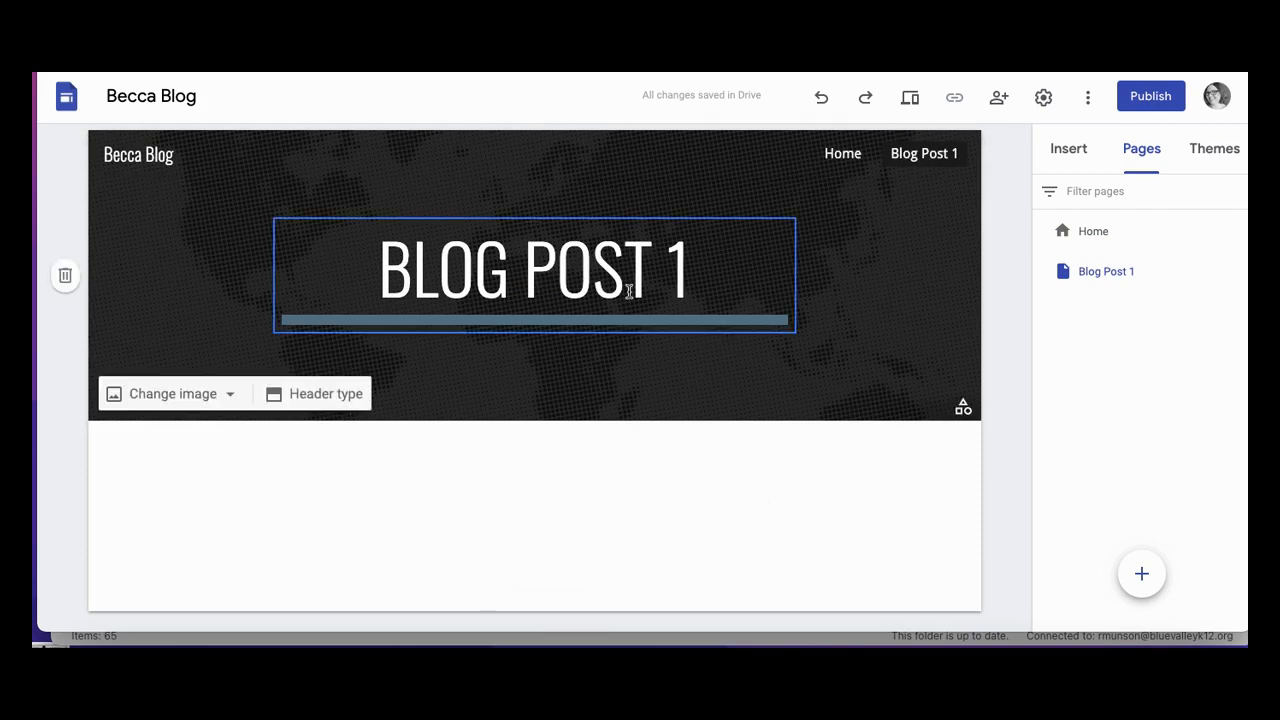
left_click(828, 164)
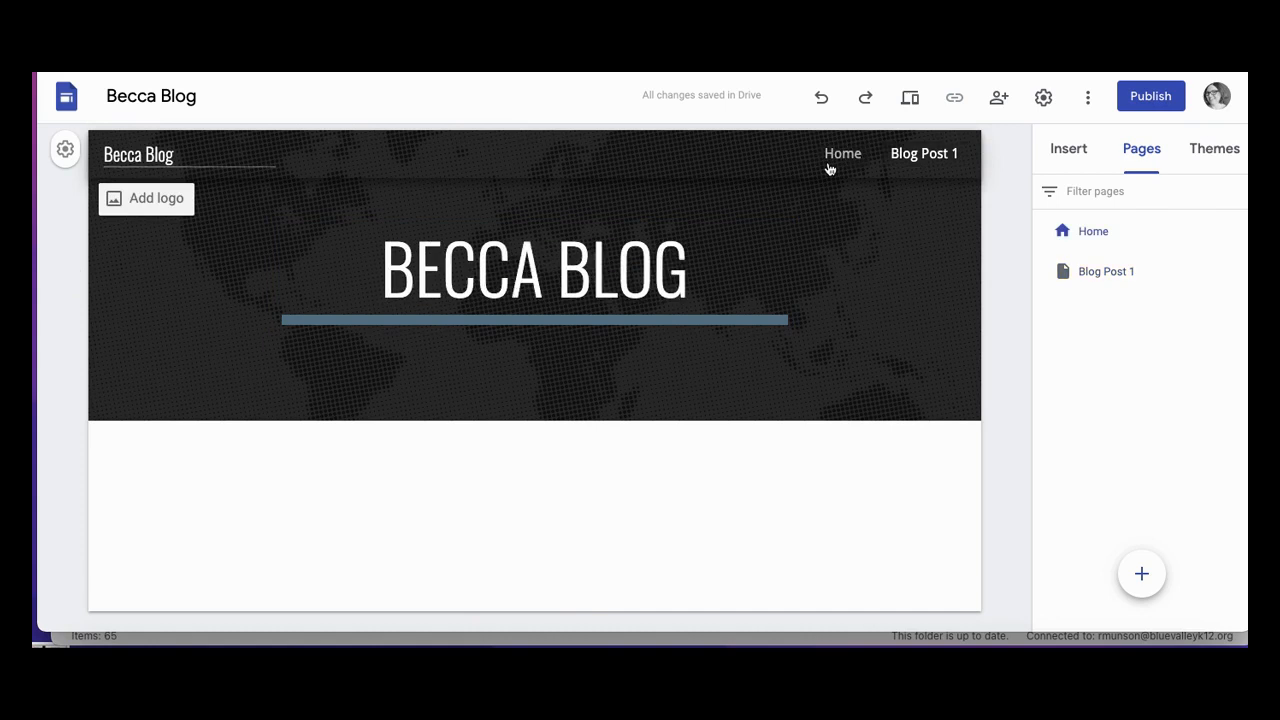
left_click(920, 160)
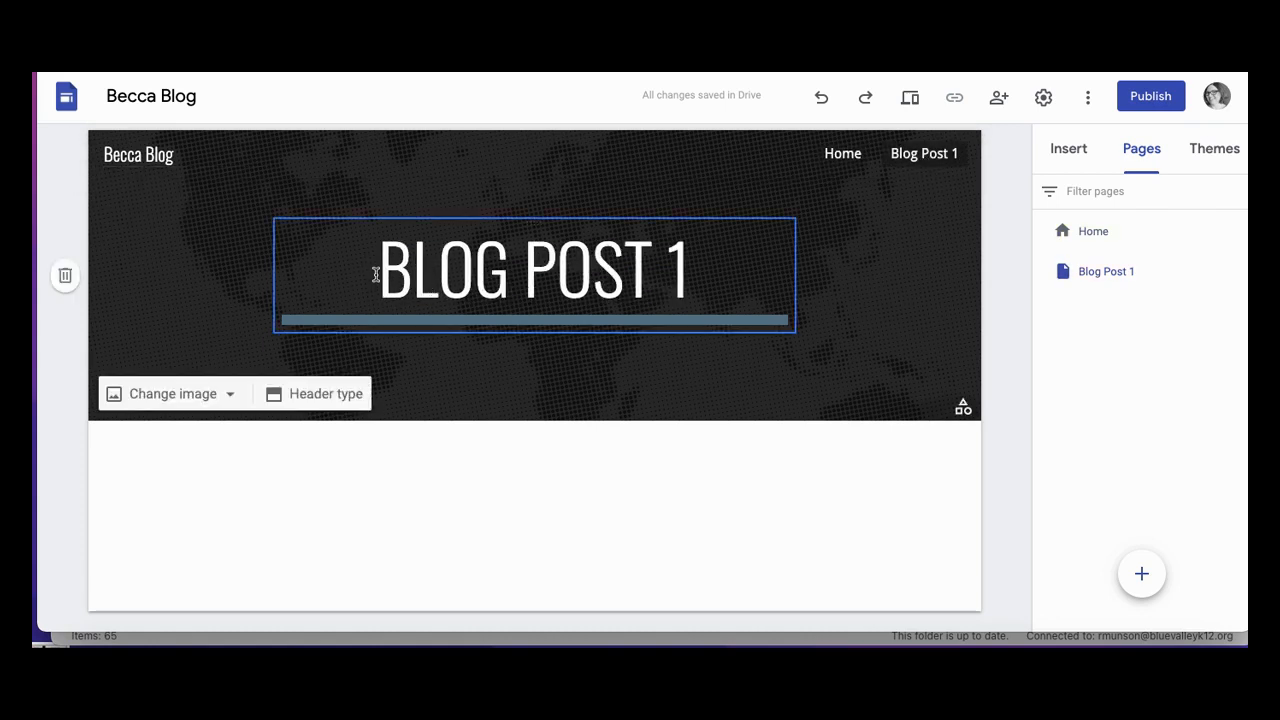
Replace the header title on the Blog Post 1 page with "TITLE"
left_click_drag(386, 277, 697, 276)
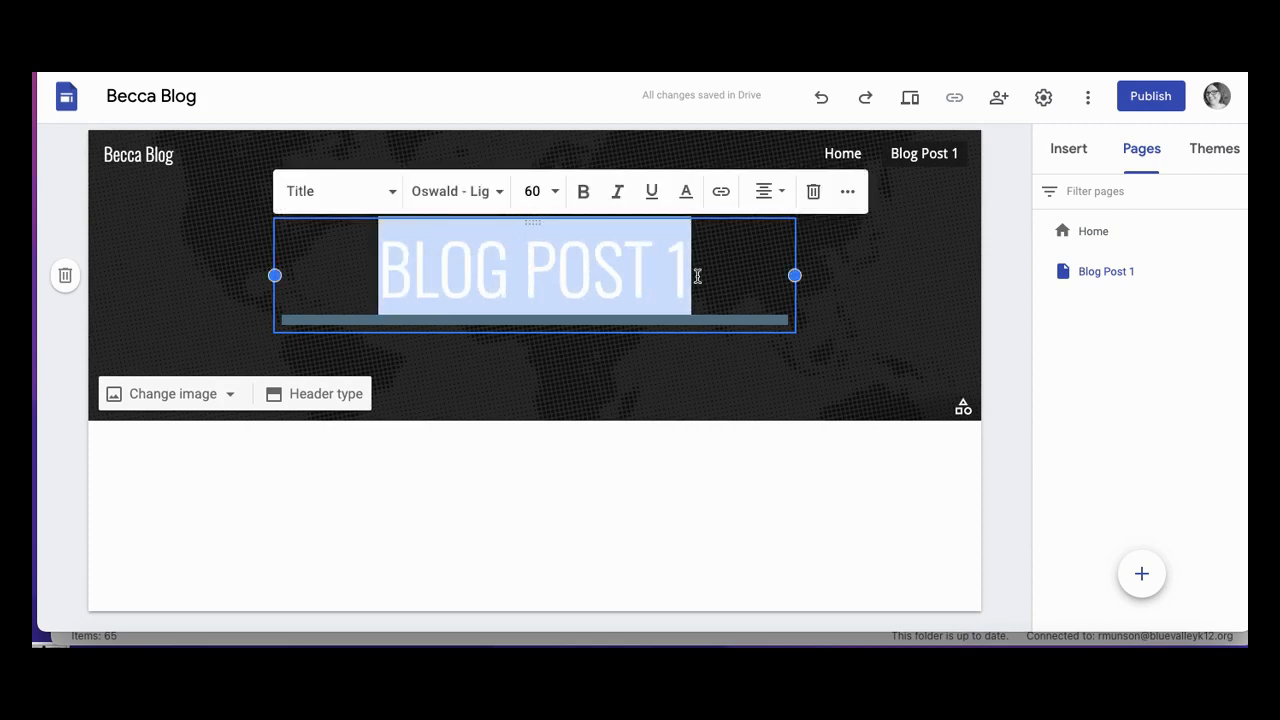
type("TITLE")
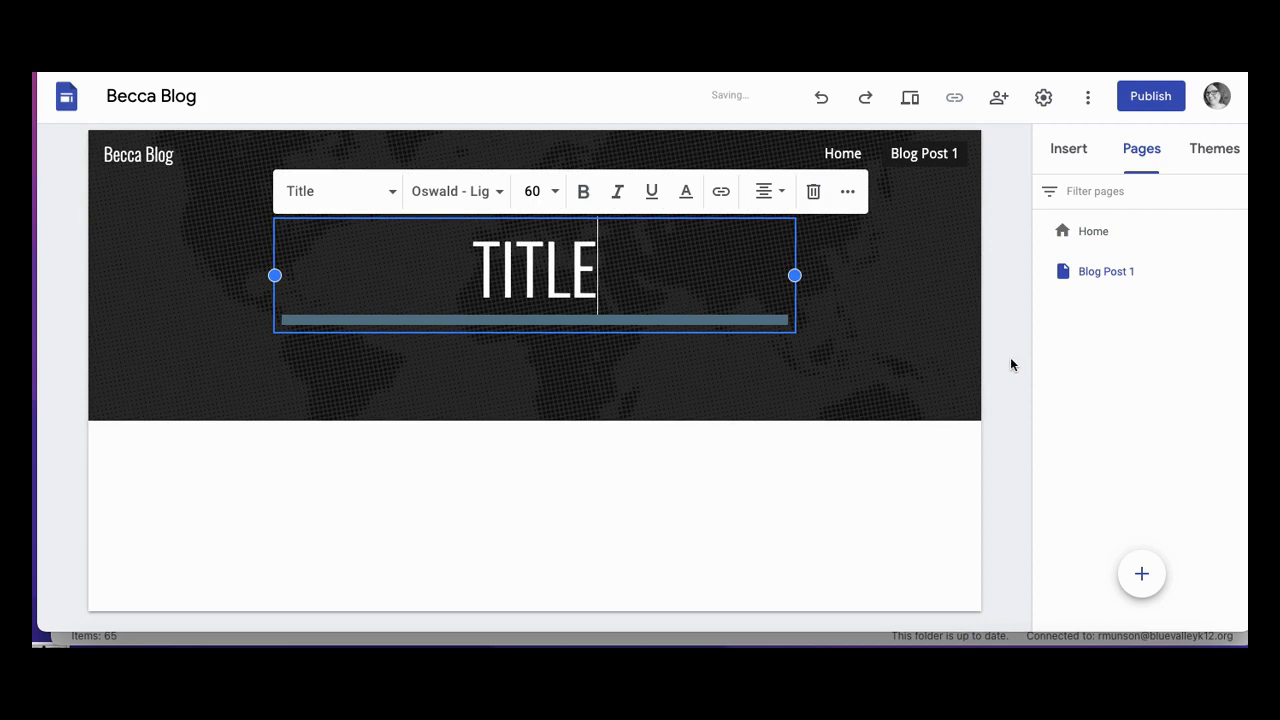
left_click(743, 491)
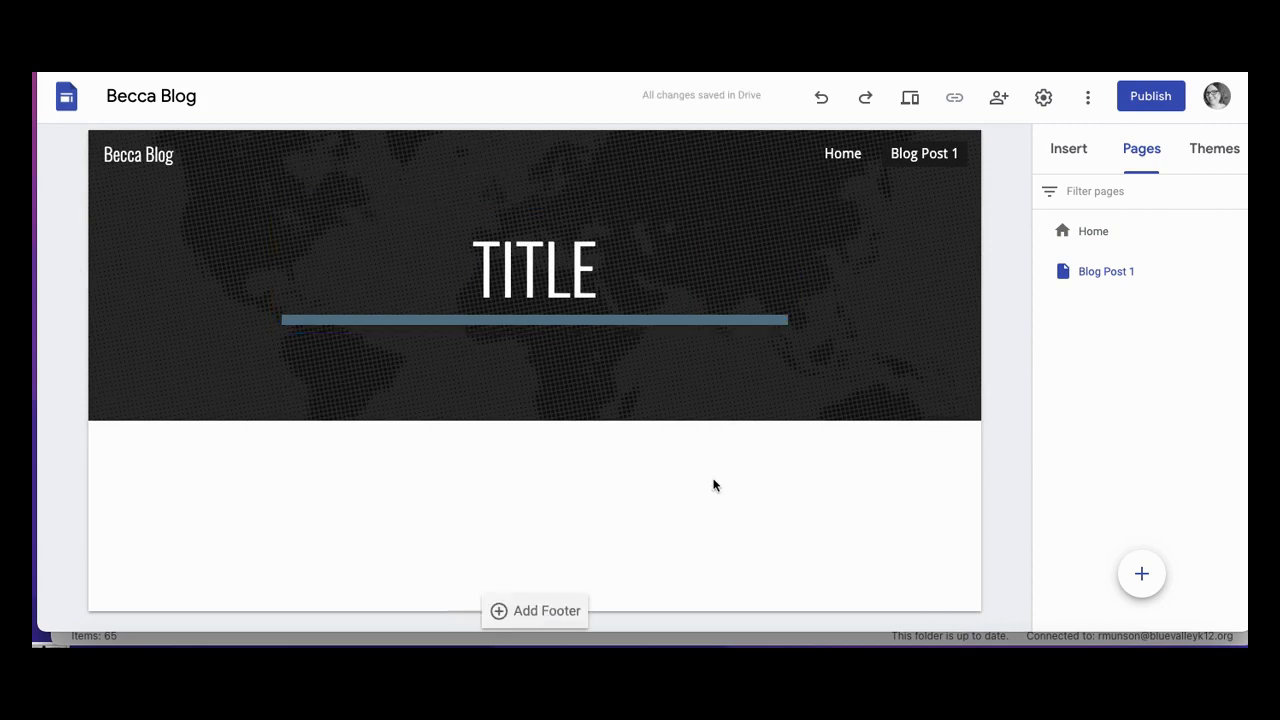
mouse_move(970, 312)
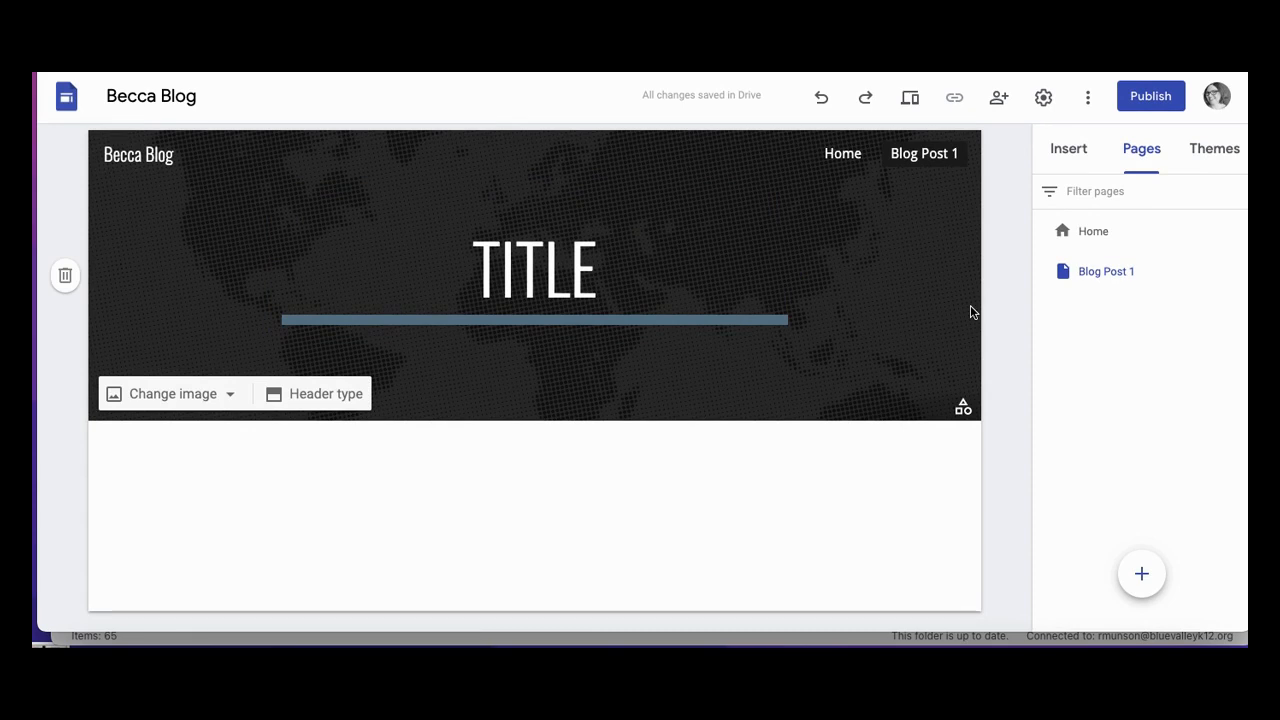
mouse_move(369, 494)
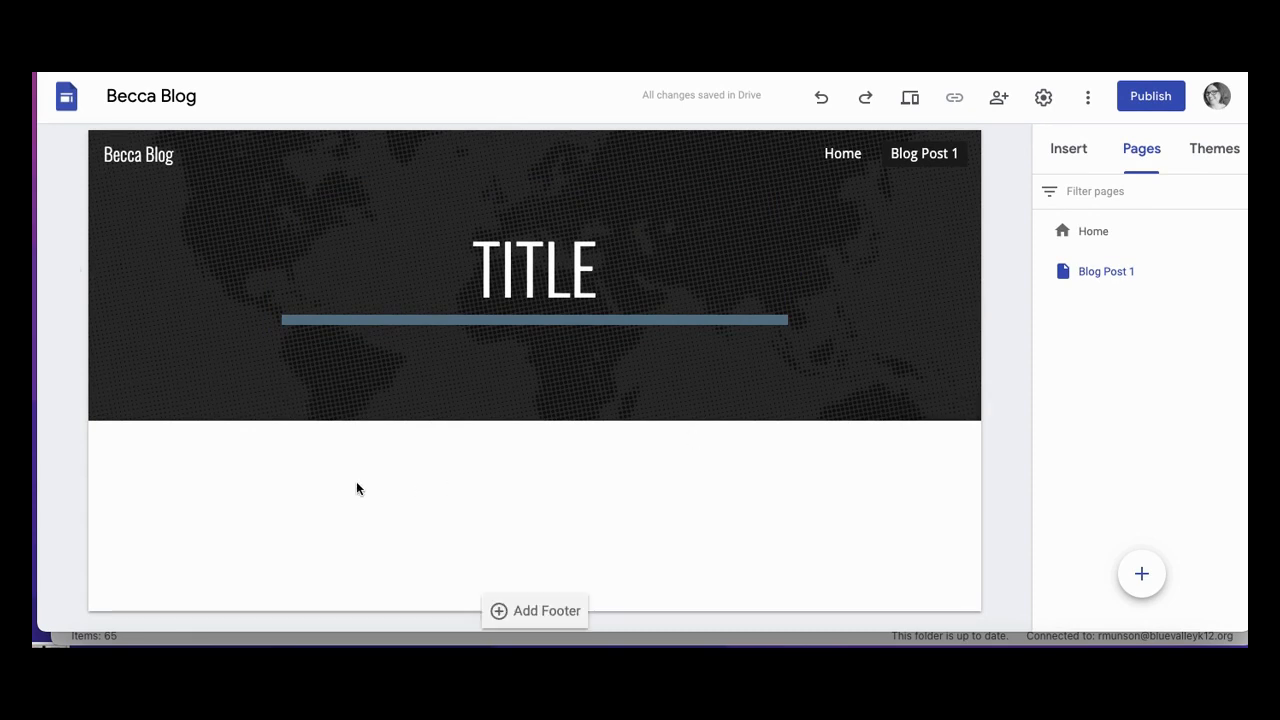
Look through the content blocks and other elements that can be inserted on the Blog Post 1 page
left_click(1070, 163)
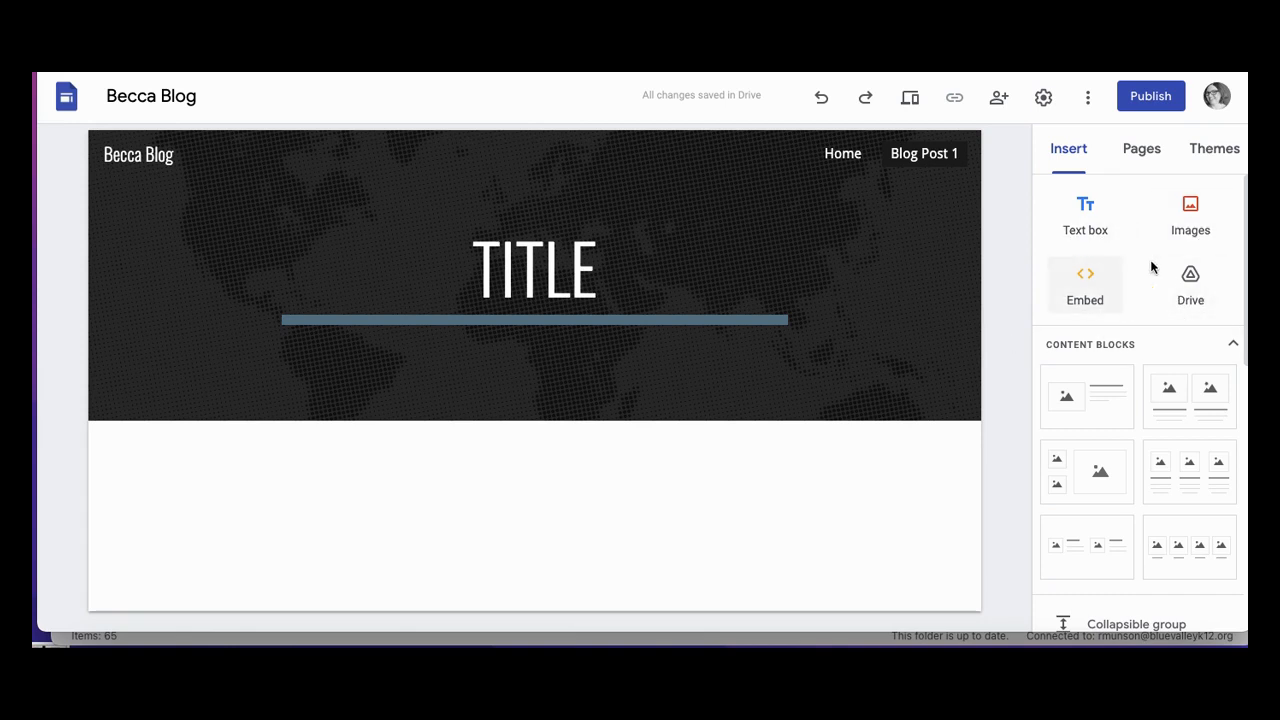
scroll(1013, 339, "down", 1)
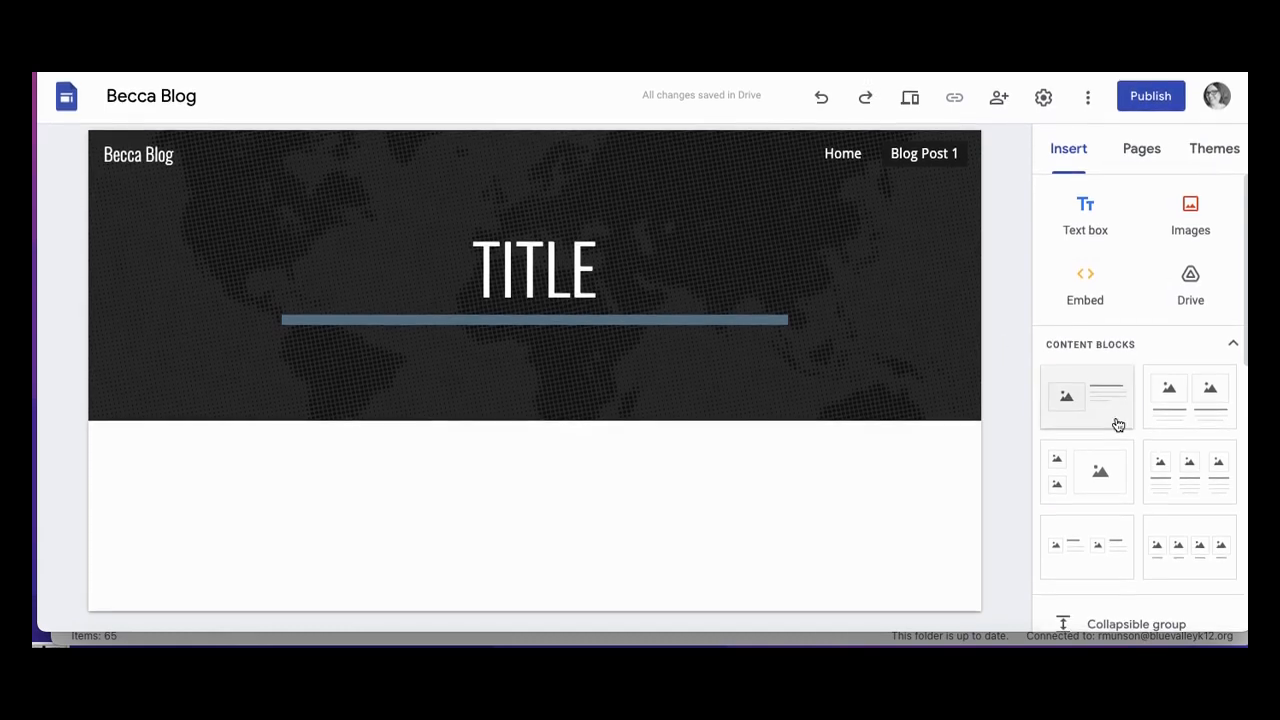
scroll(1116, 428, "down", 3)
scroll(1117, 425, "up", 1)
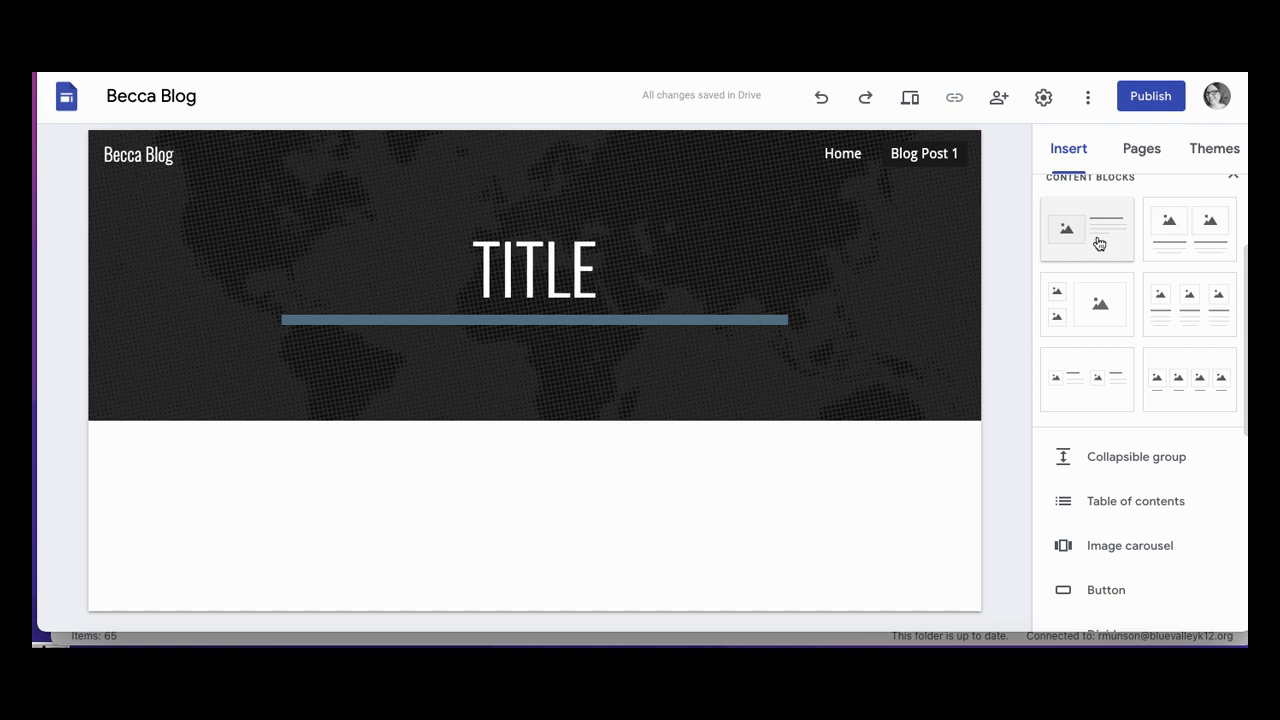
scroll(1117, 364, "down", 1)
scroll(1117, 364, "down", 5)
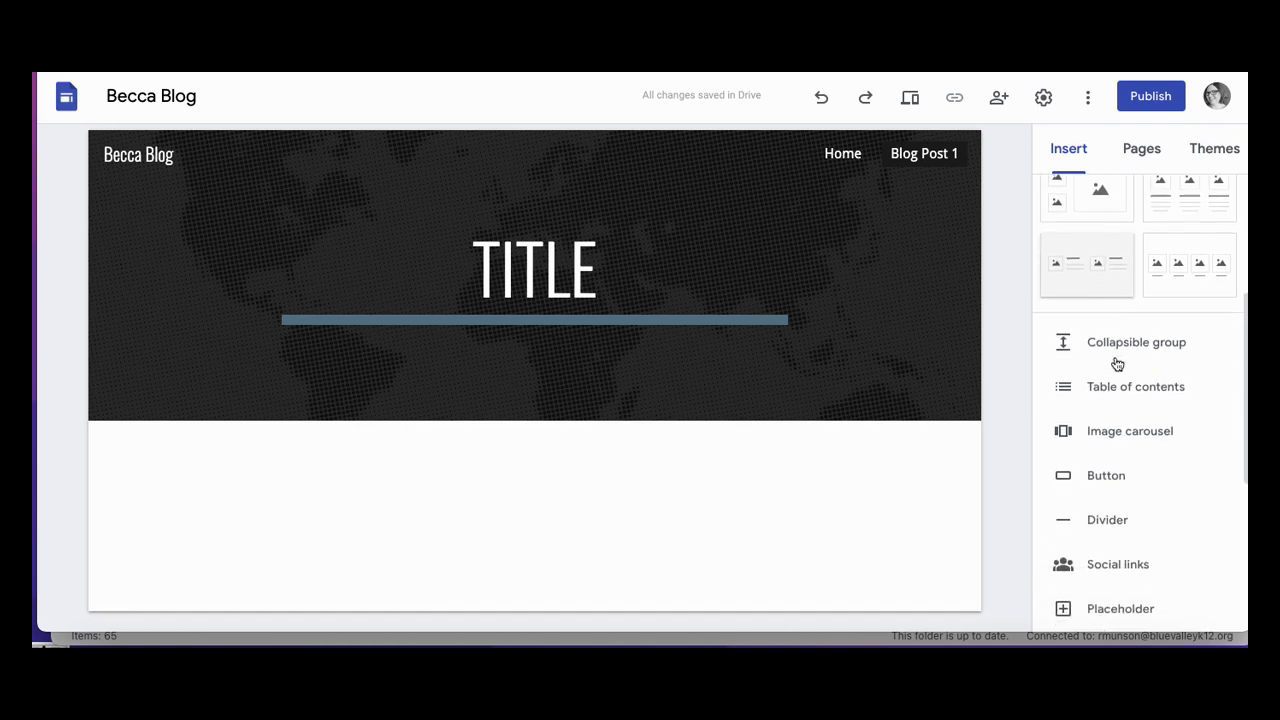
scroll(1117, 364, "down", 2)
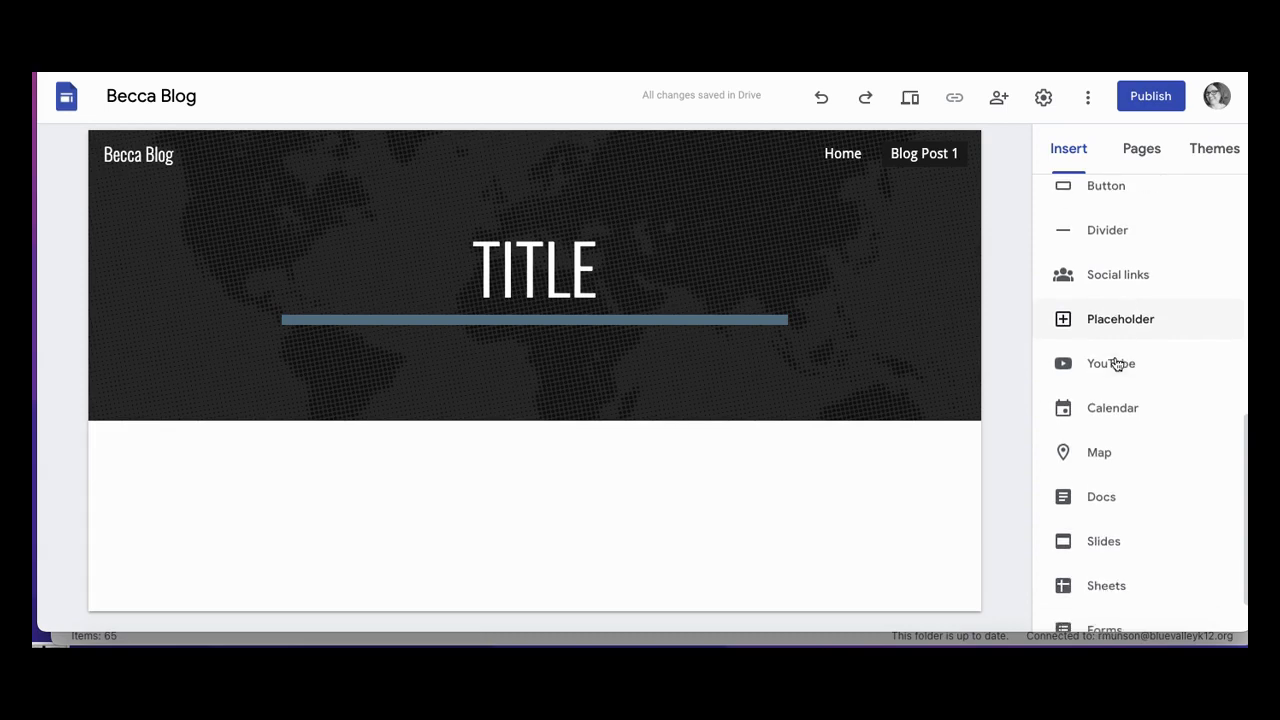
scroll(1184, 403, "up", 10)
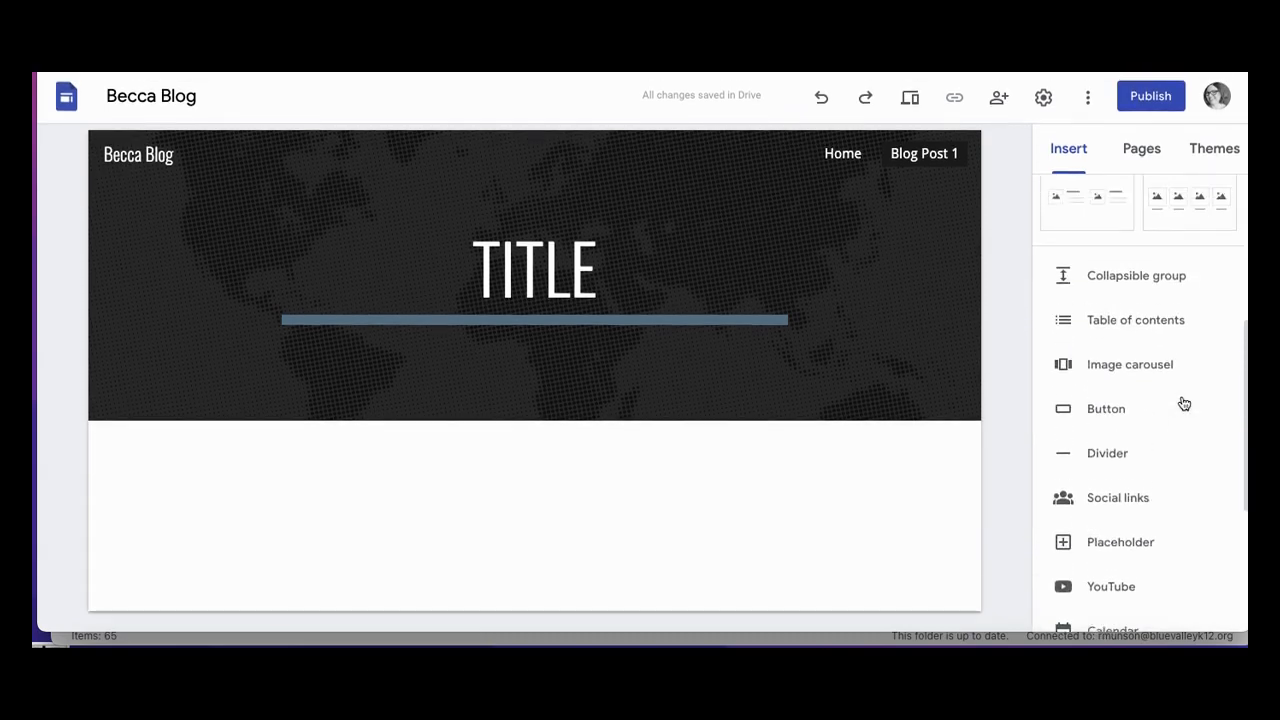
scroll(1184, 403, "up", 1)
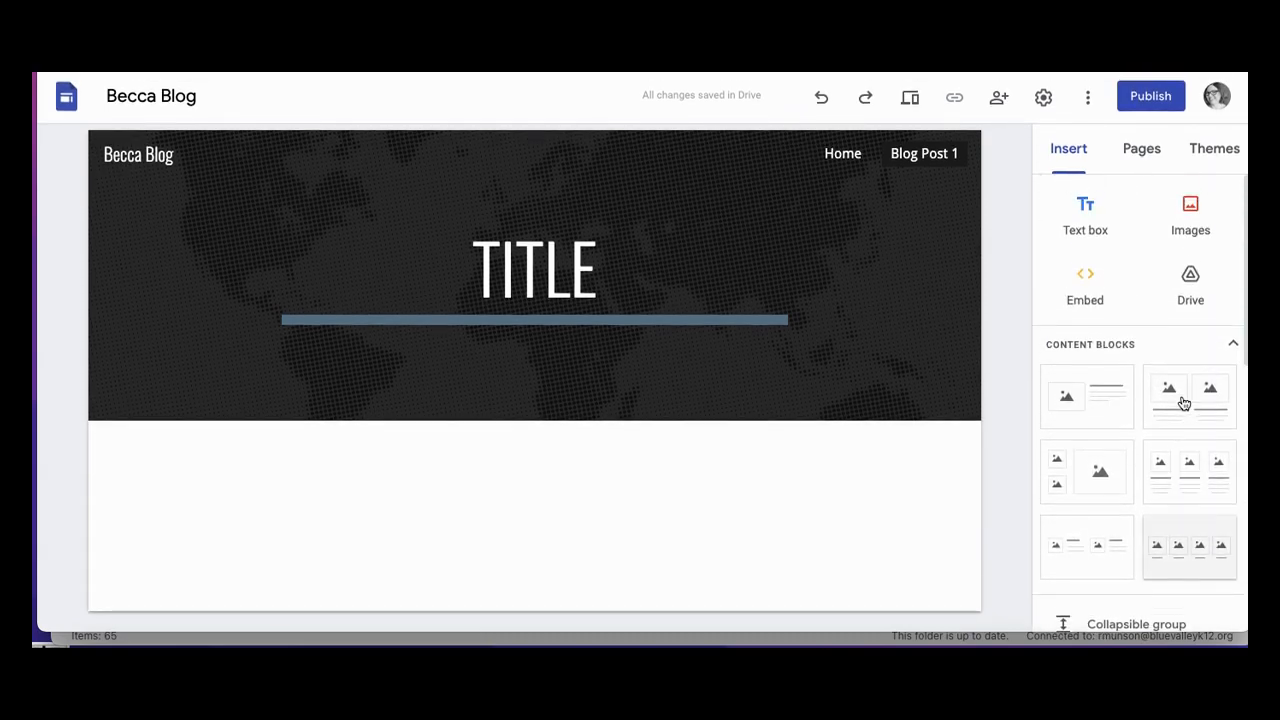
Insert the content block with one image beside a heading and body text below the header, and open its heading for editing
left_click(1094, 416)
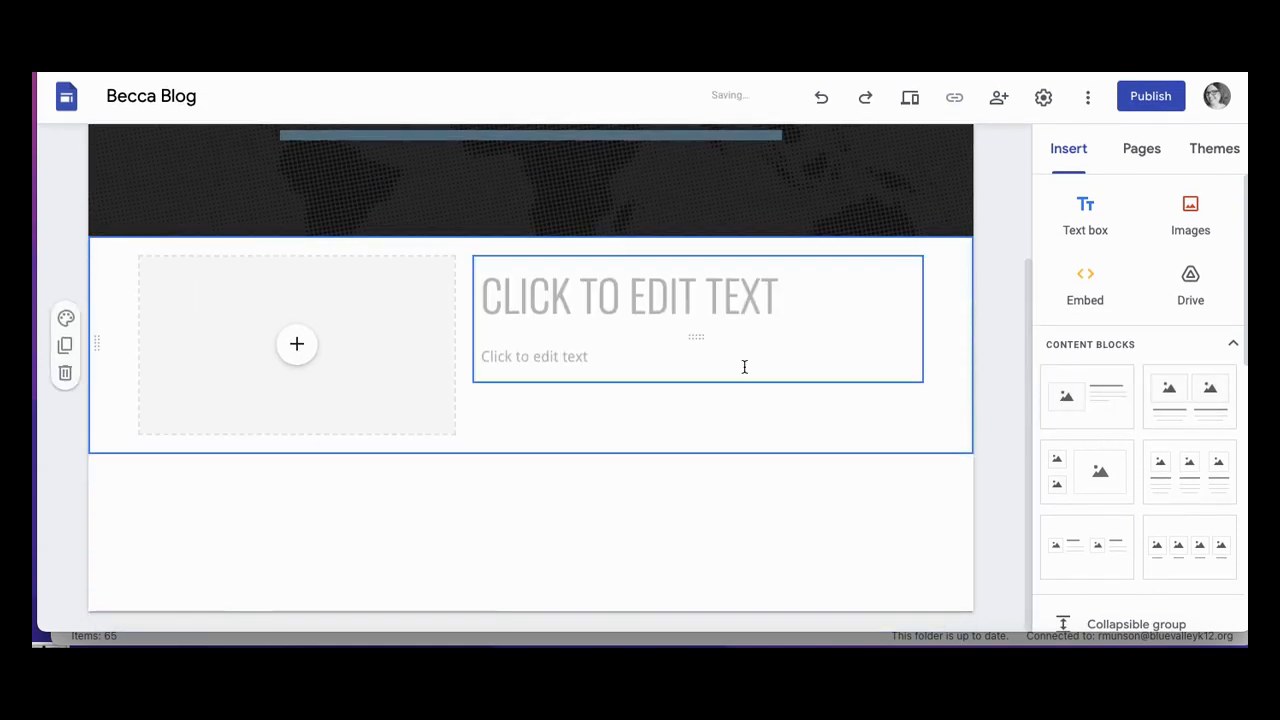
left_click(524, 355)
left_click(570, 262)
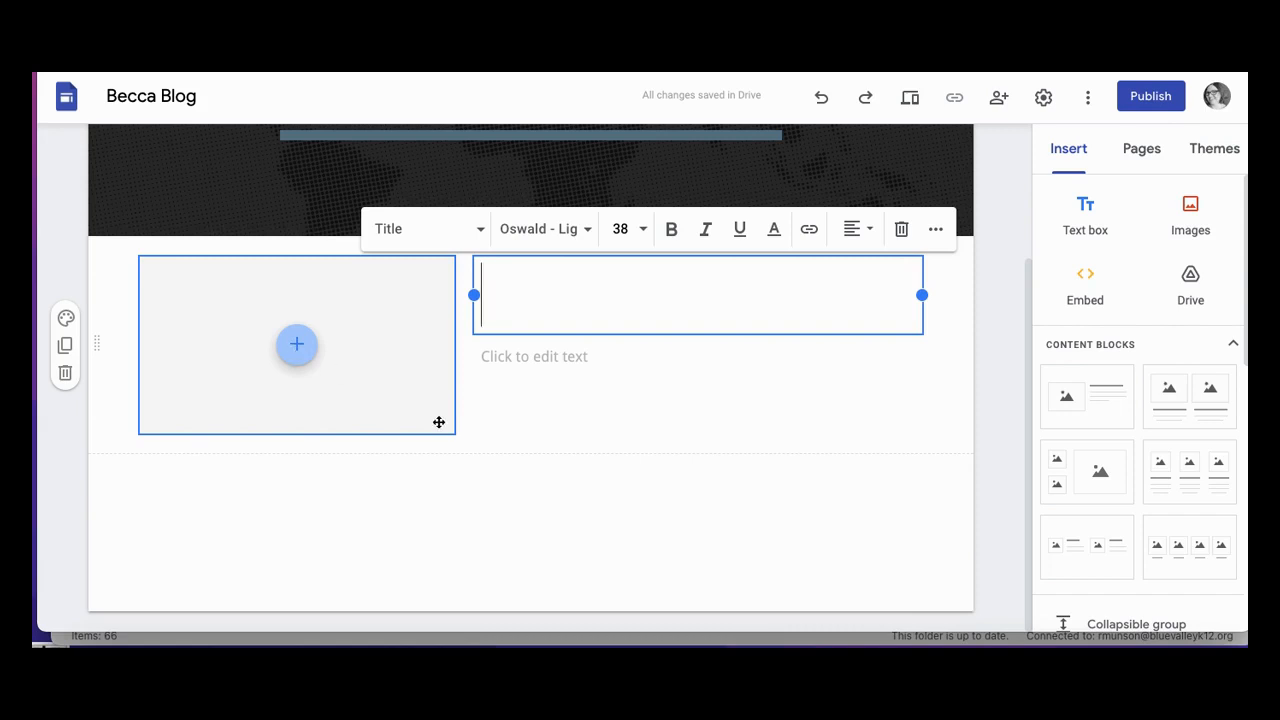
Fill the content block's heading with "TITLE" and its body with "All the things you want to say.", and check the additional text formatting options
left_click(989, 440)
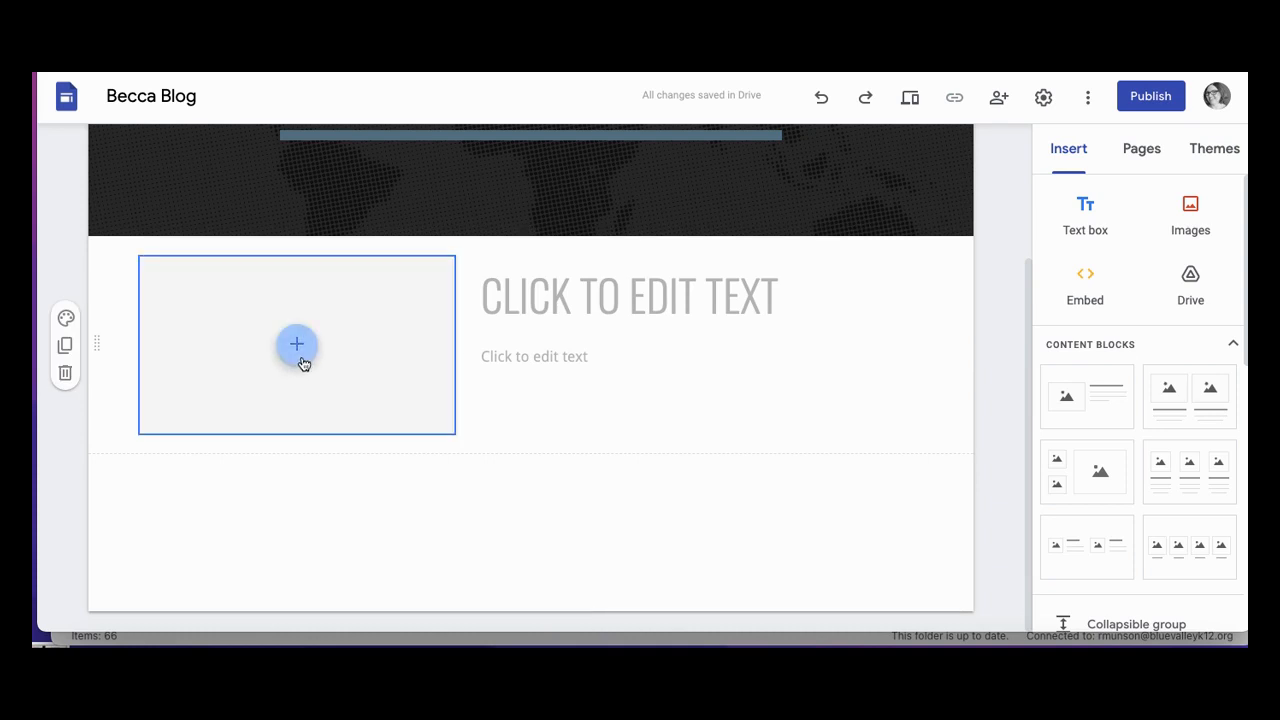
left_click(595, 303)
type("TITLE")
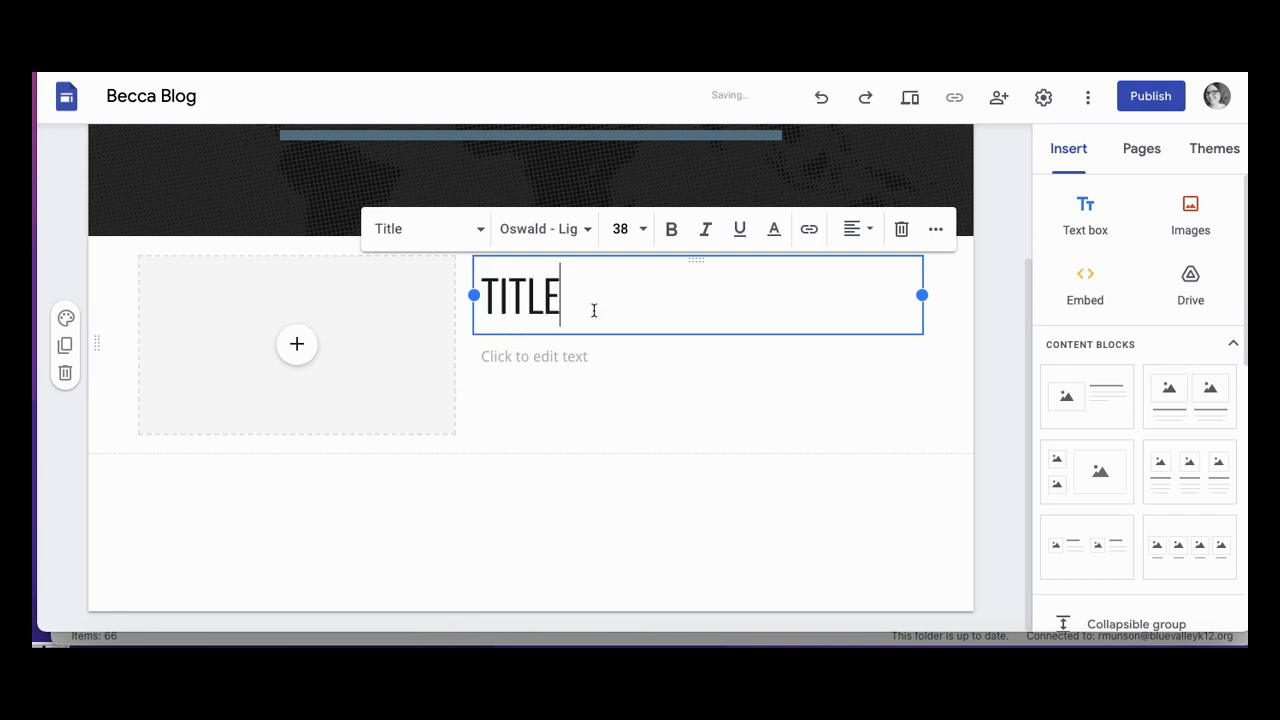
left_click(582, 358)
type("All the things you want to say.")
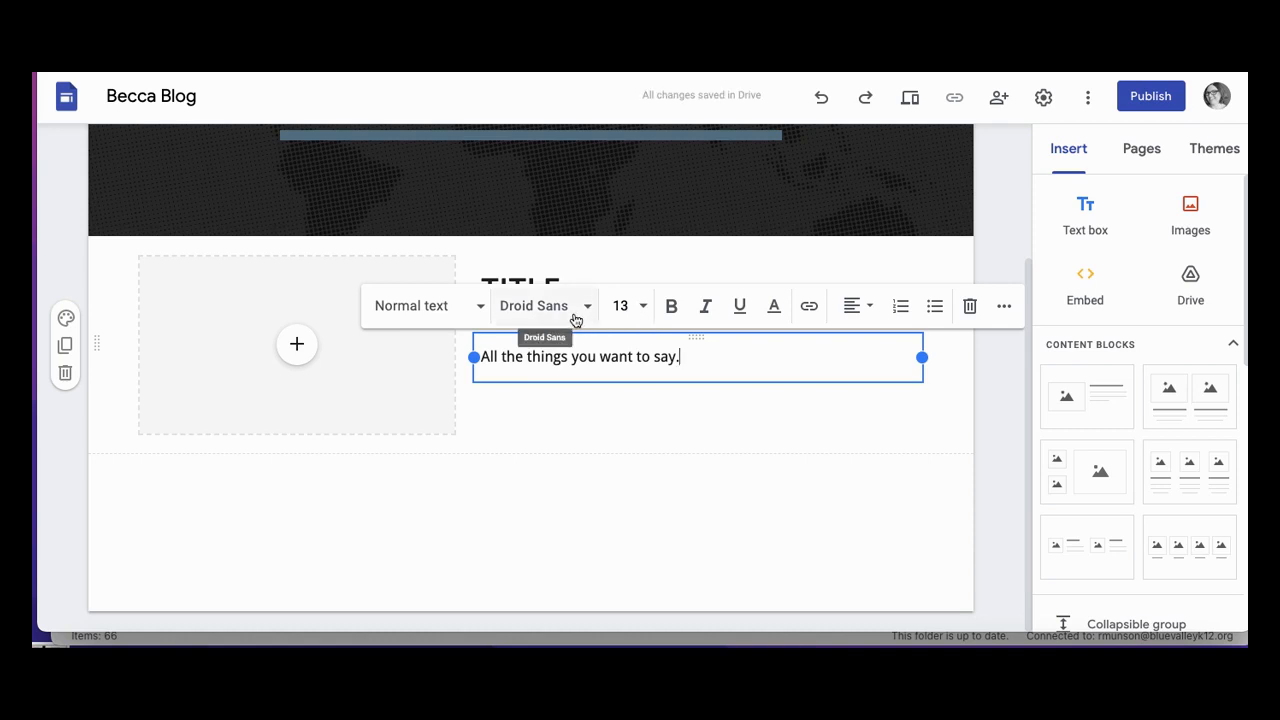
left_click(1006, 309)
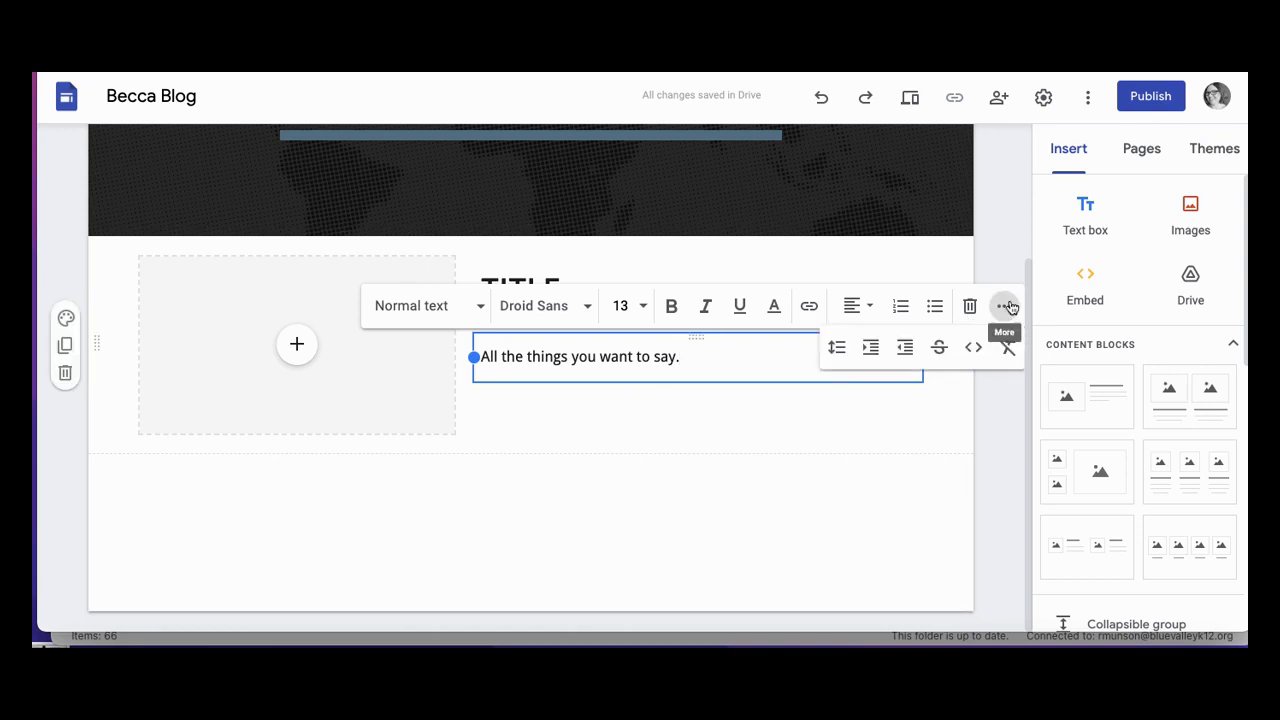
left_click(964, 498)
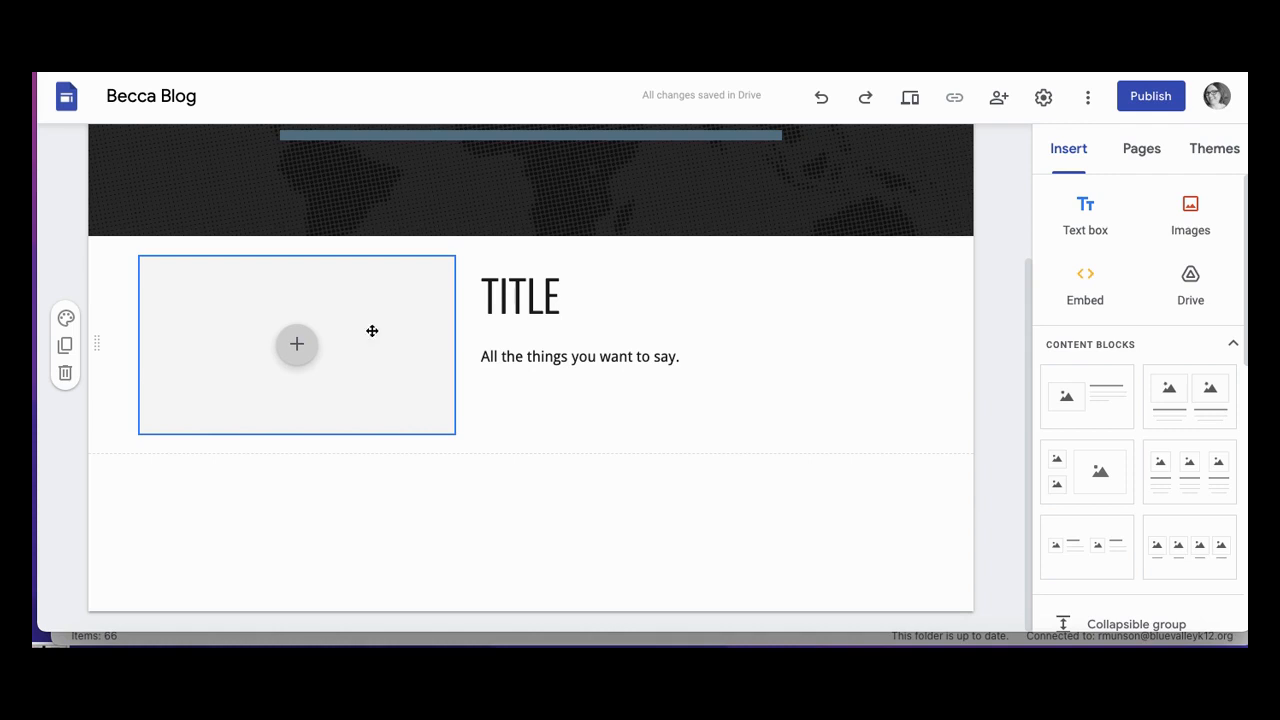
Search Google Drive for ".pdf" and insert the first Monterey upgrade PDF into the content block's image placeholder
left_click(297, 346)
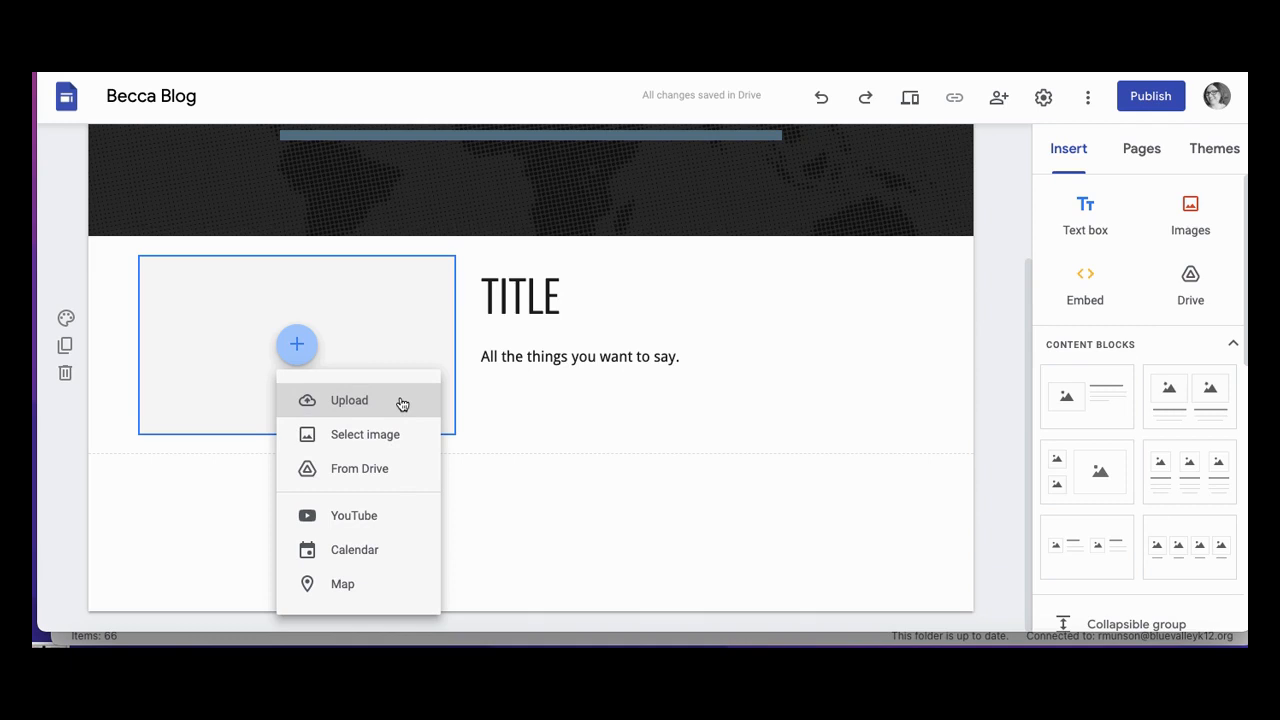
left_click(393, 468)
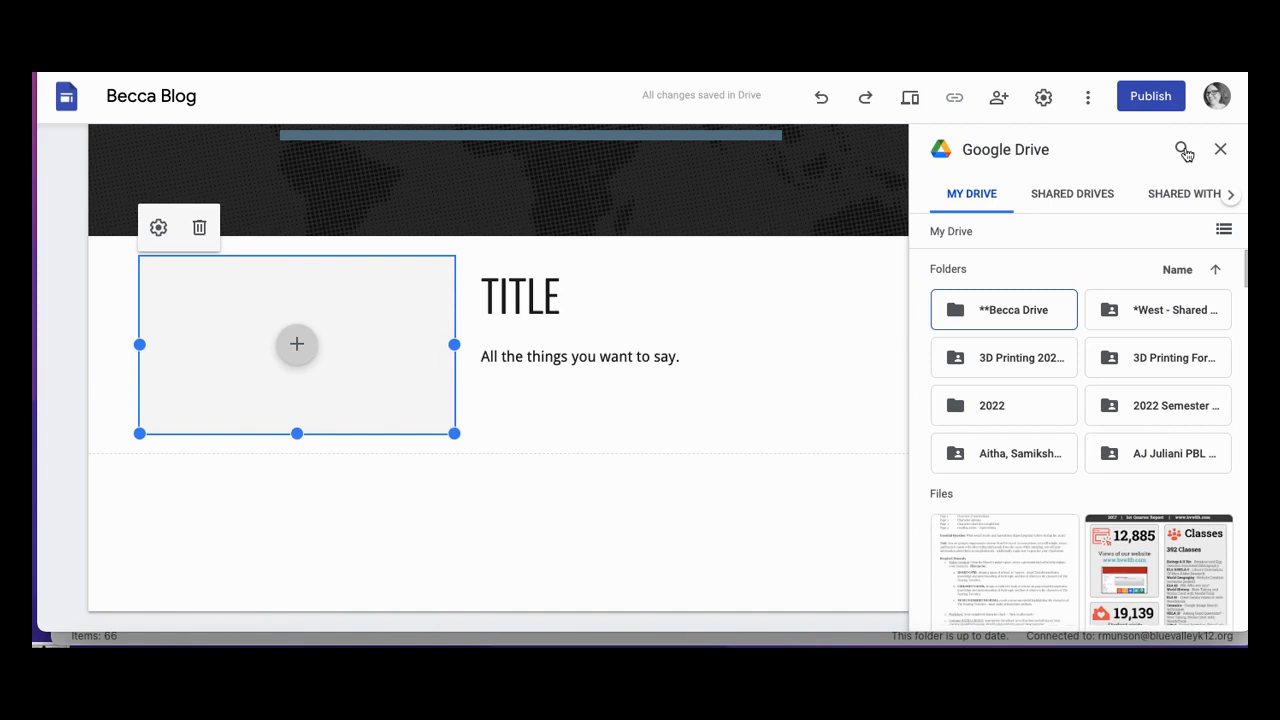
left_click(1182, 151)
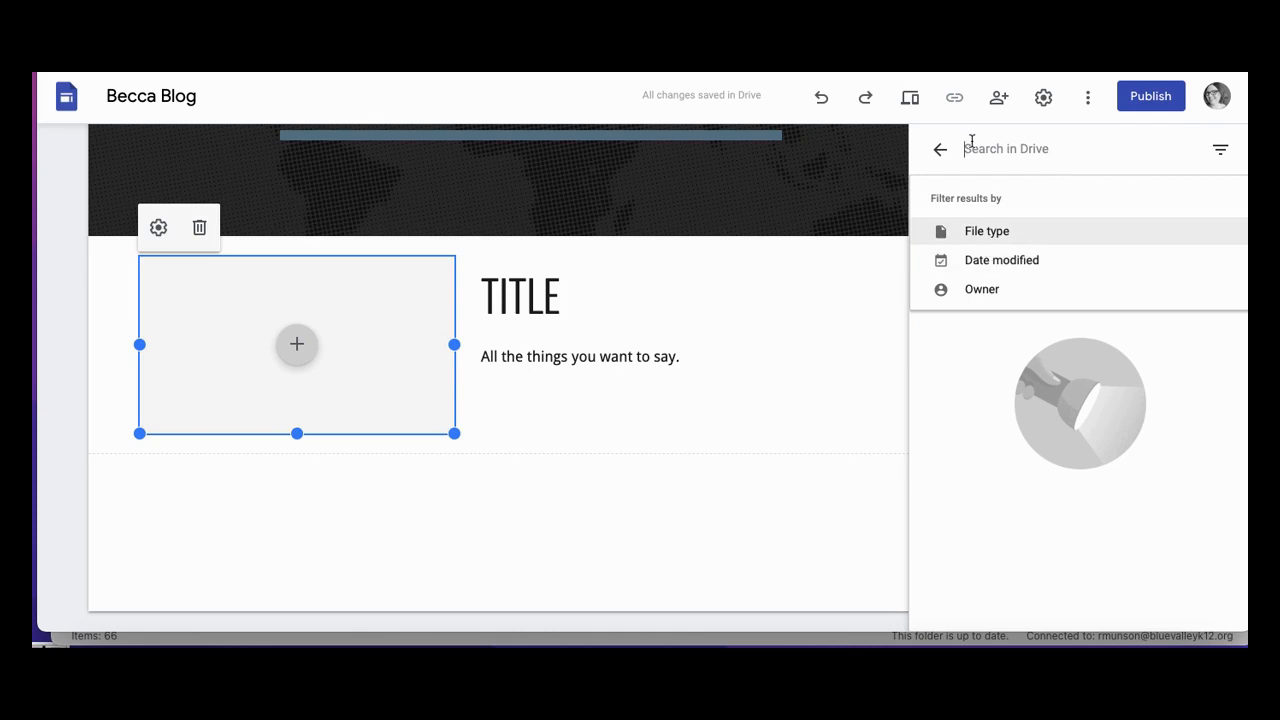
left_click(986, 232)
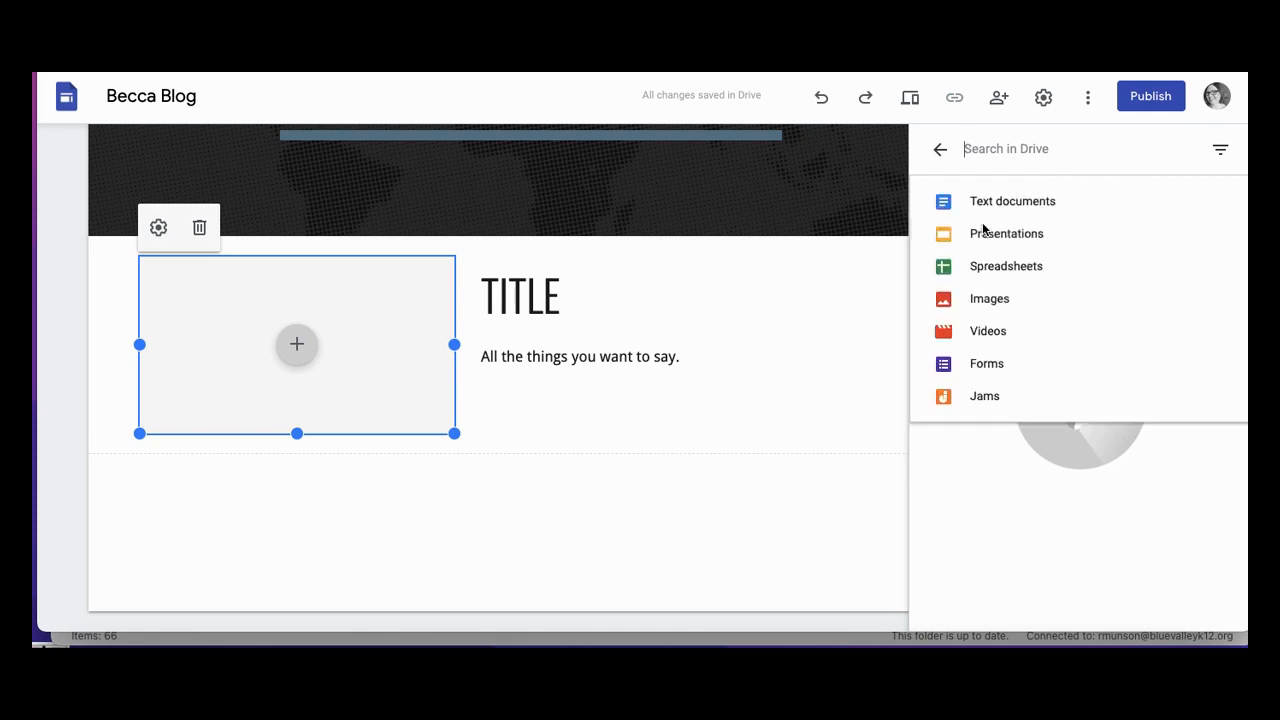
left_click(966, 149)
type(".pdf")
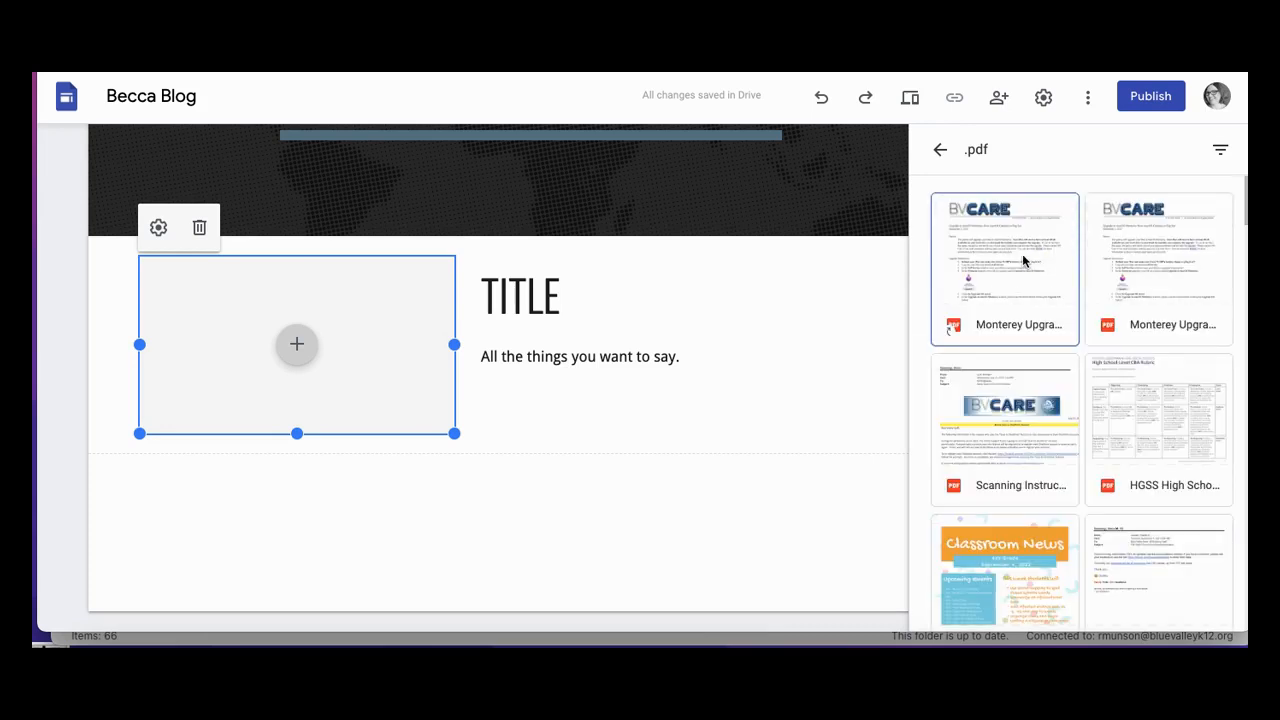
left_click(1026, 258)
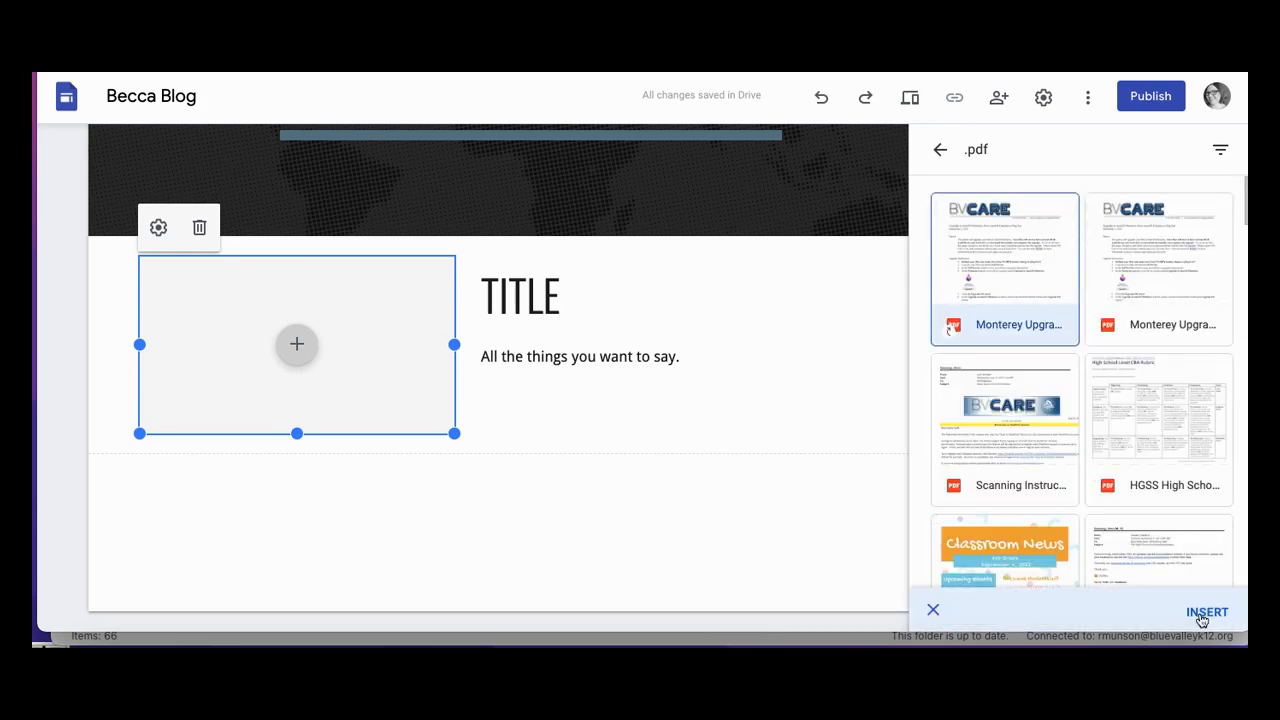
left_click(1203, 610)
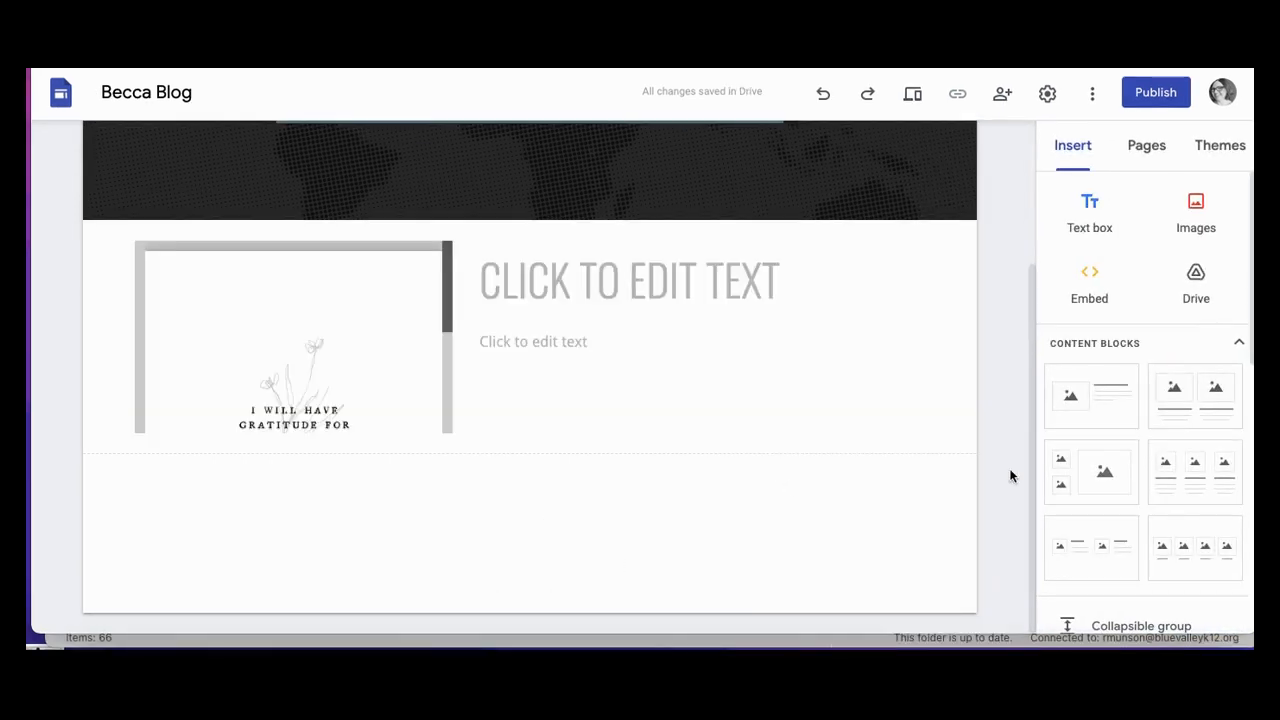
Enlarge the embedded PDF's frame to slightly under half the page width and tall enough to fit the whole quote and flower drawing
left_click(397, 352)
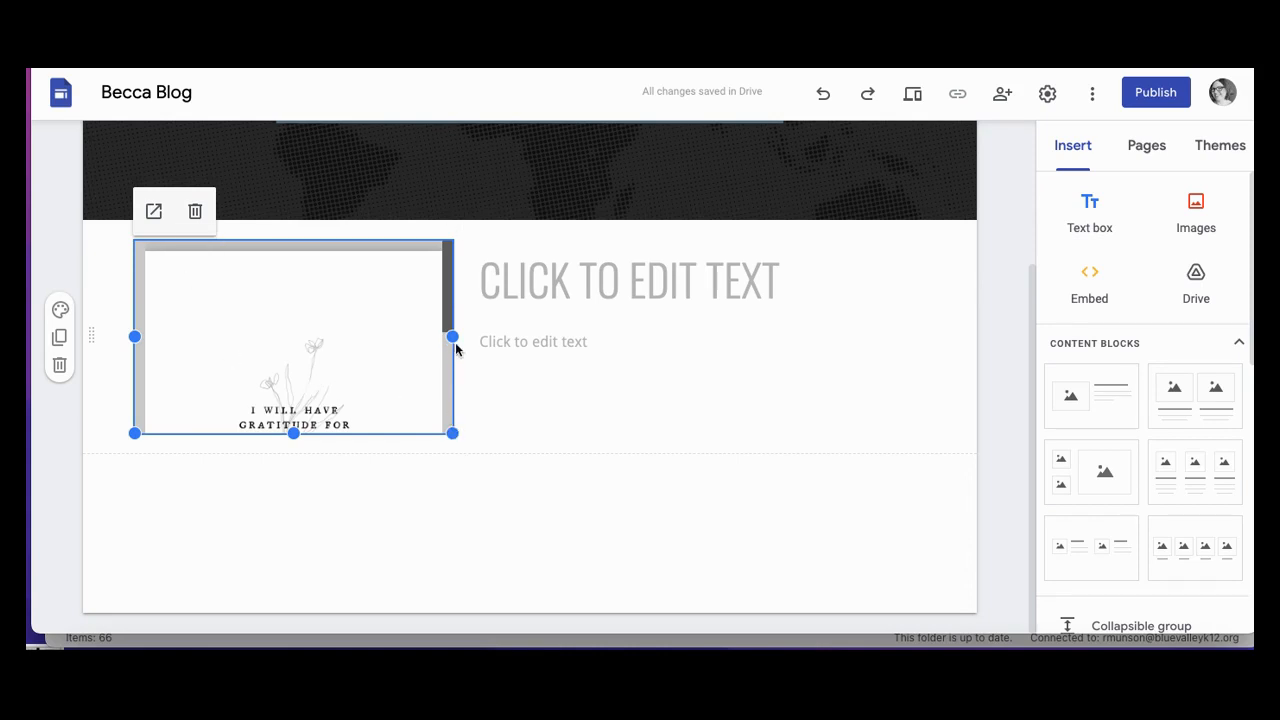
left_click_drag(452, 432, 526, 622)
scroll(612, 476, "down", 2)
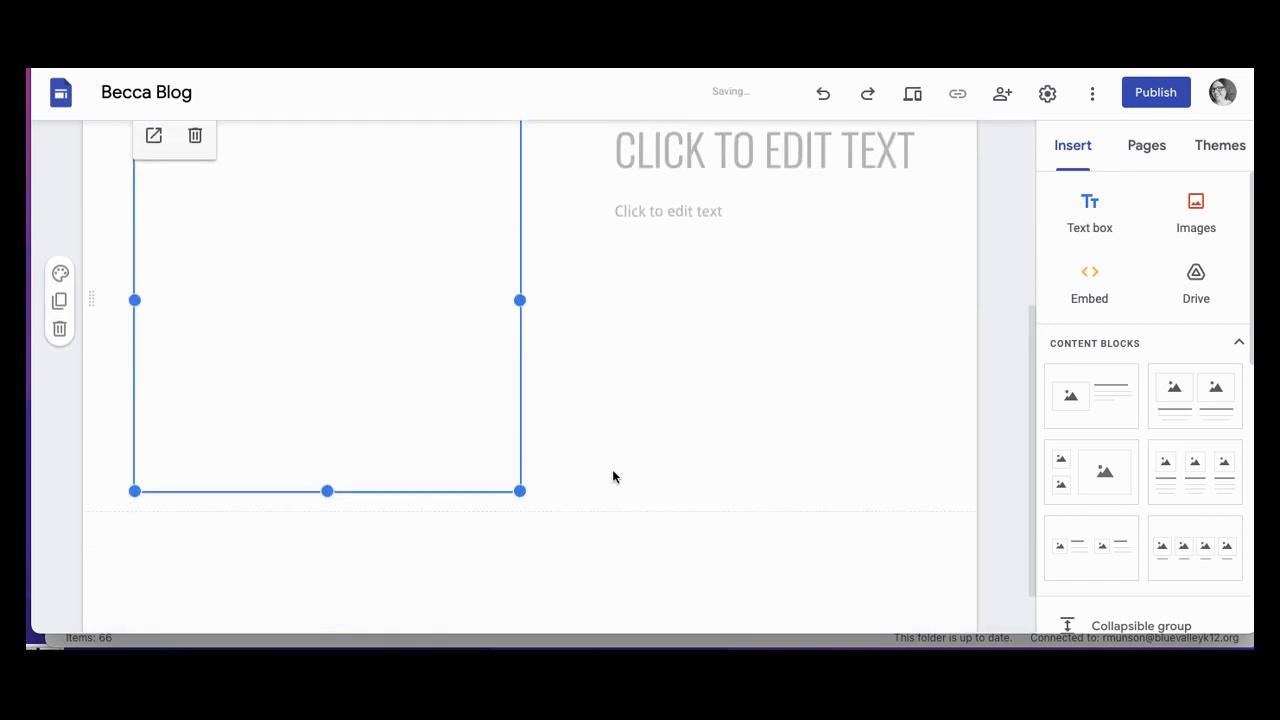
left_click_drag(520, 477, 562, 541)
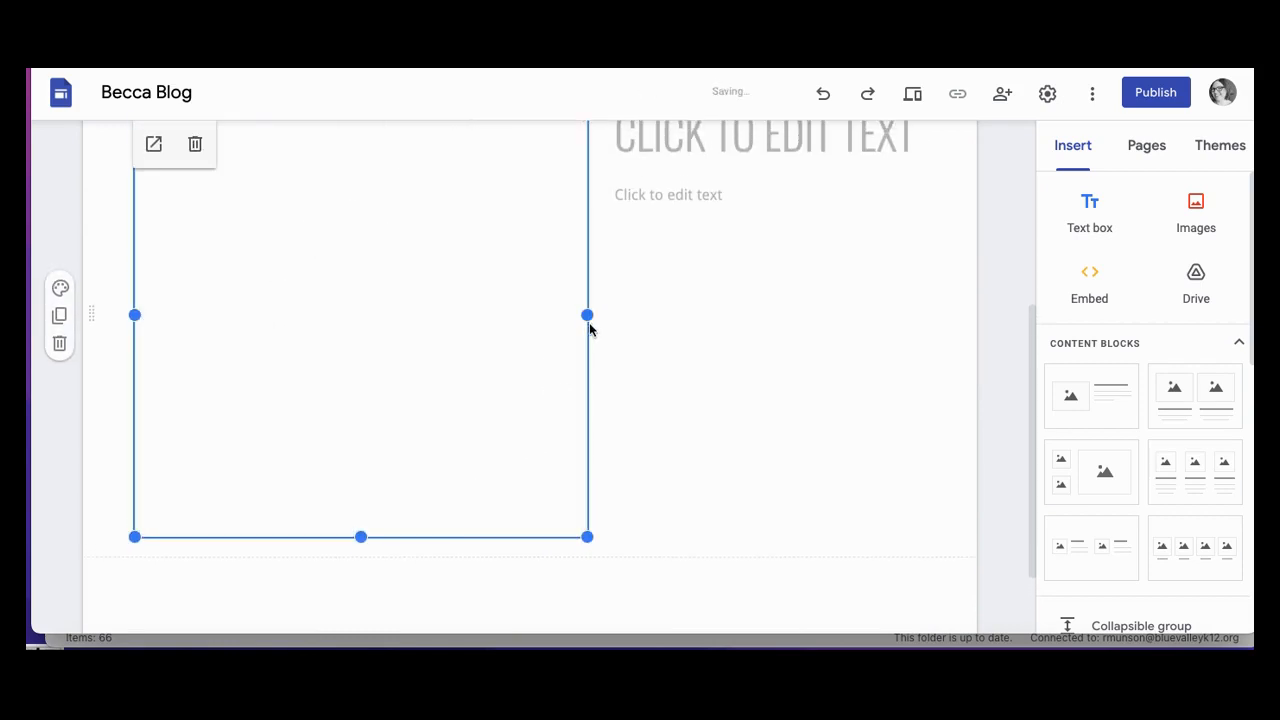
scroll(630, 350, "up", 1)
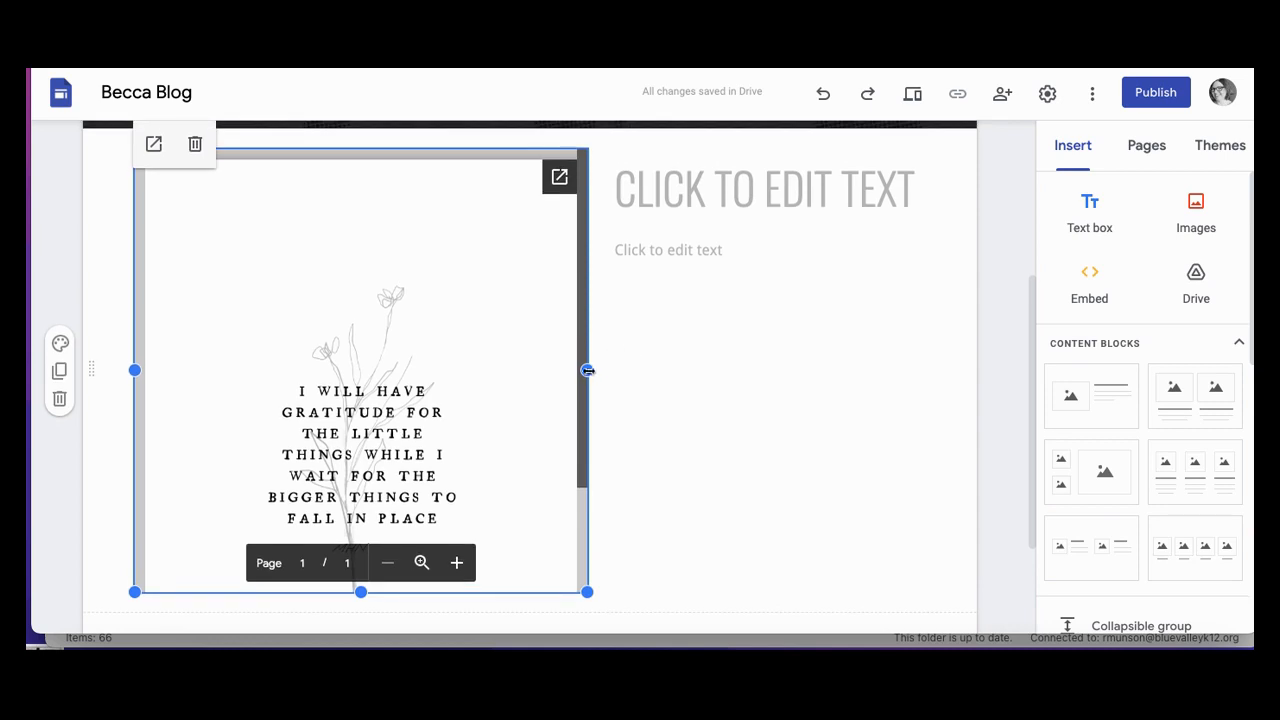
left_click_drag(587, 370, 519, 371)
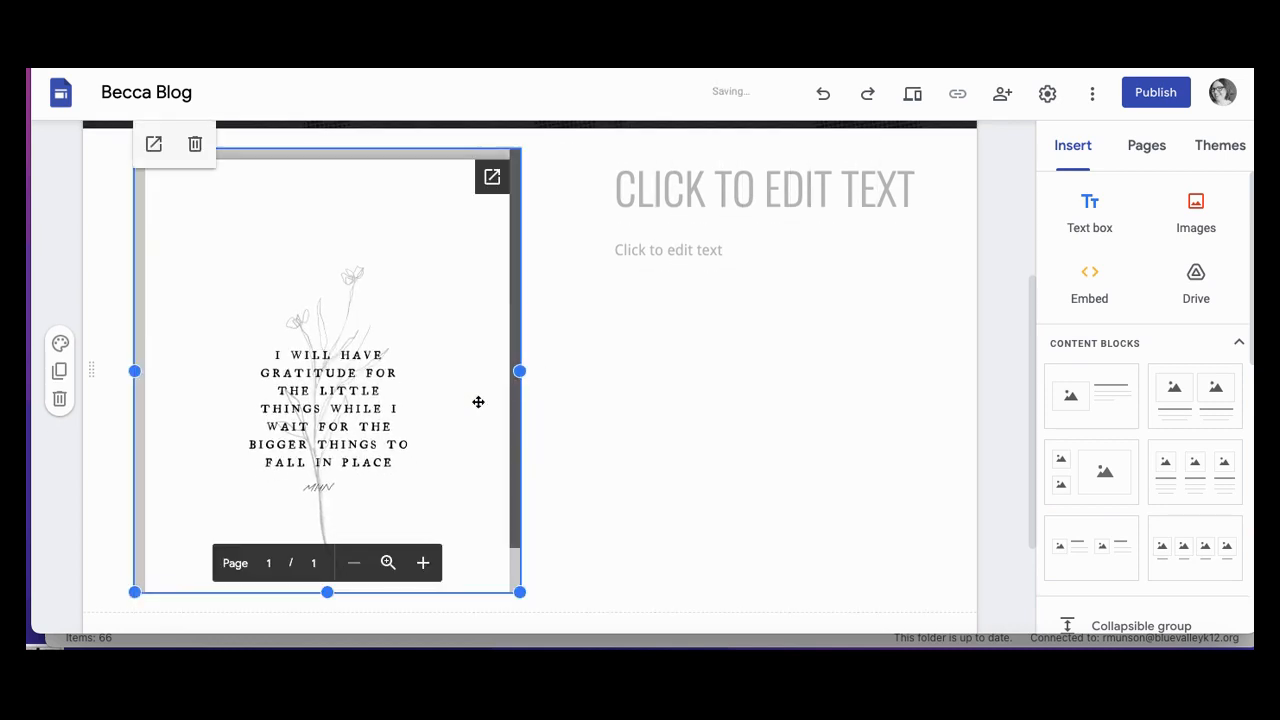
scroll(478, 402, "down", 1)
scroll(443, 393, "down", 1)
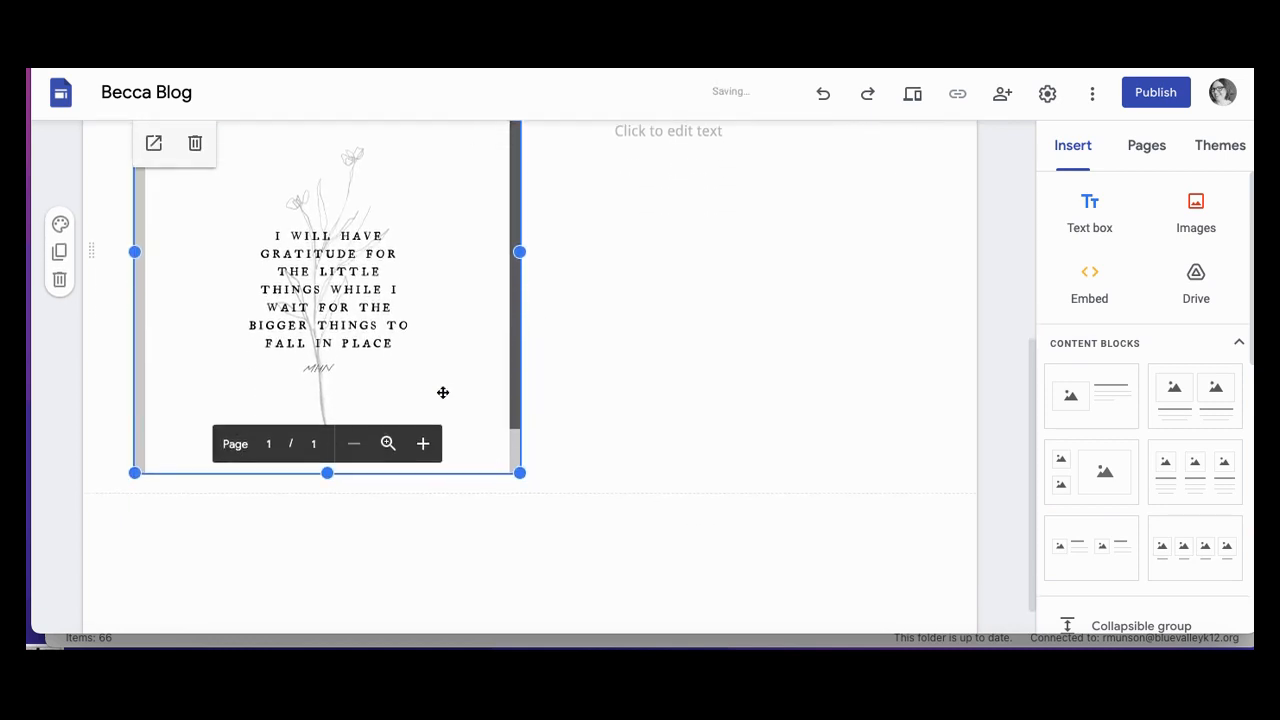
left_click_drag(520, 473, 554, 509)
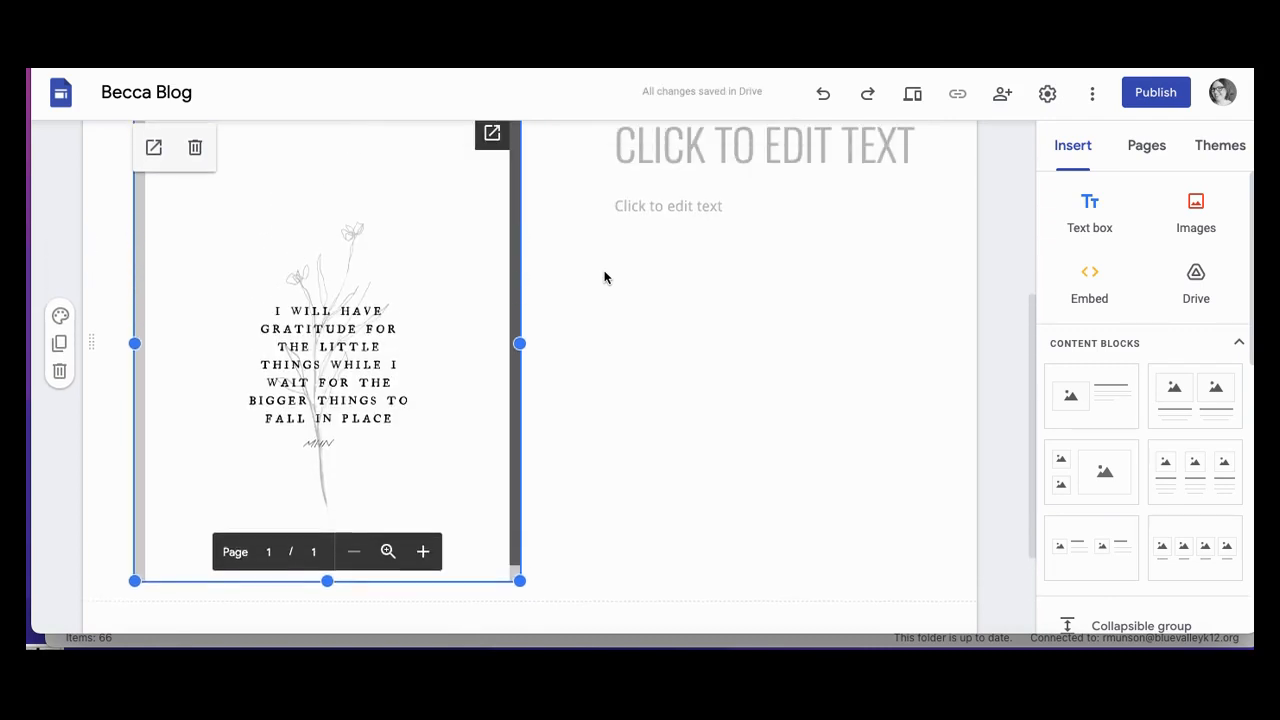
Enter "Text goes here." as the body text beside the embedded PDF, leaving the heading unfilled
scroll(604, 277, "up", 1)
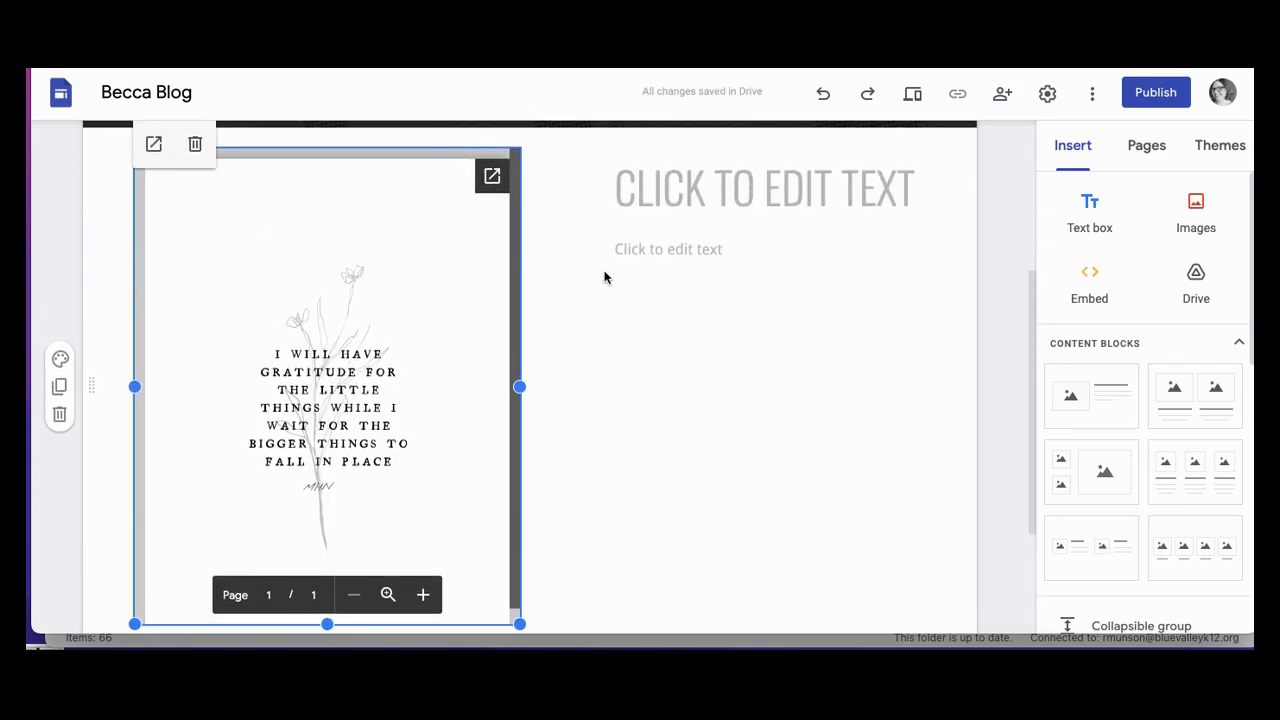
left_click(668, 191)
left_click(652, 250)
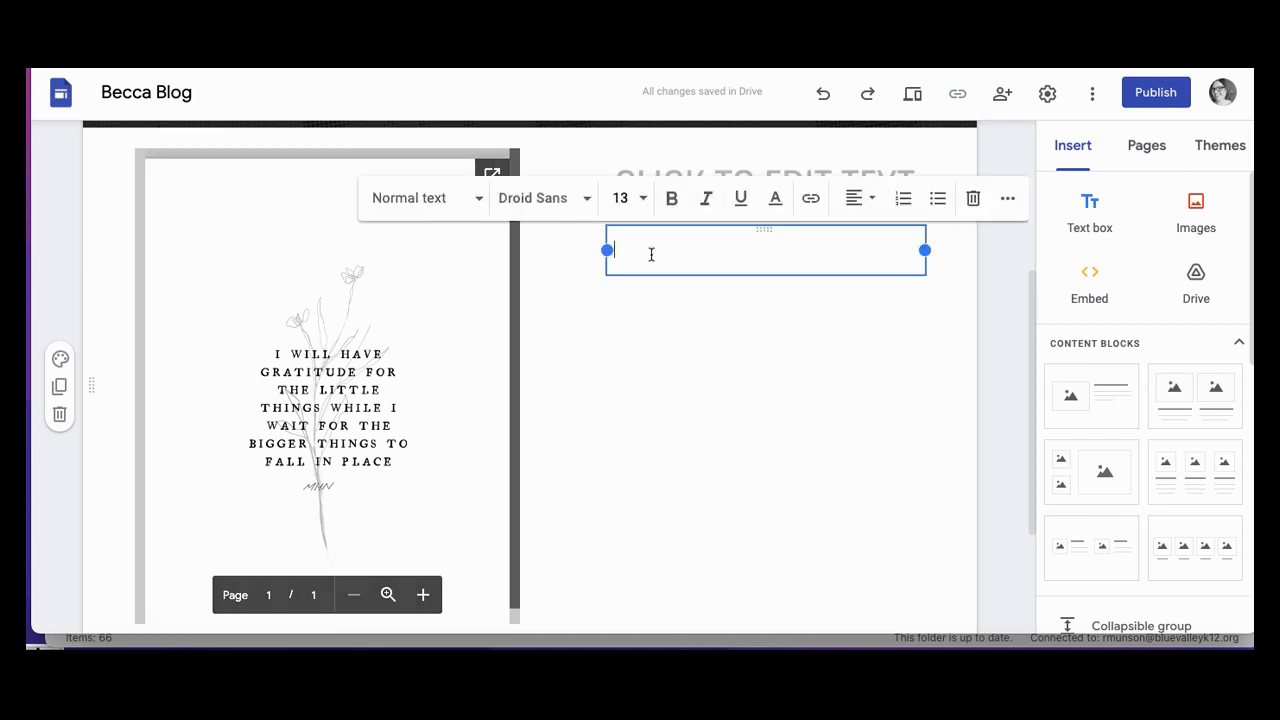
type("Text goes here.")
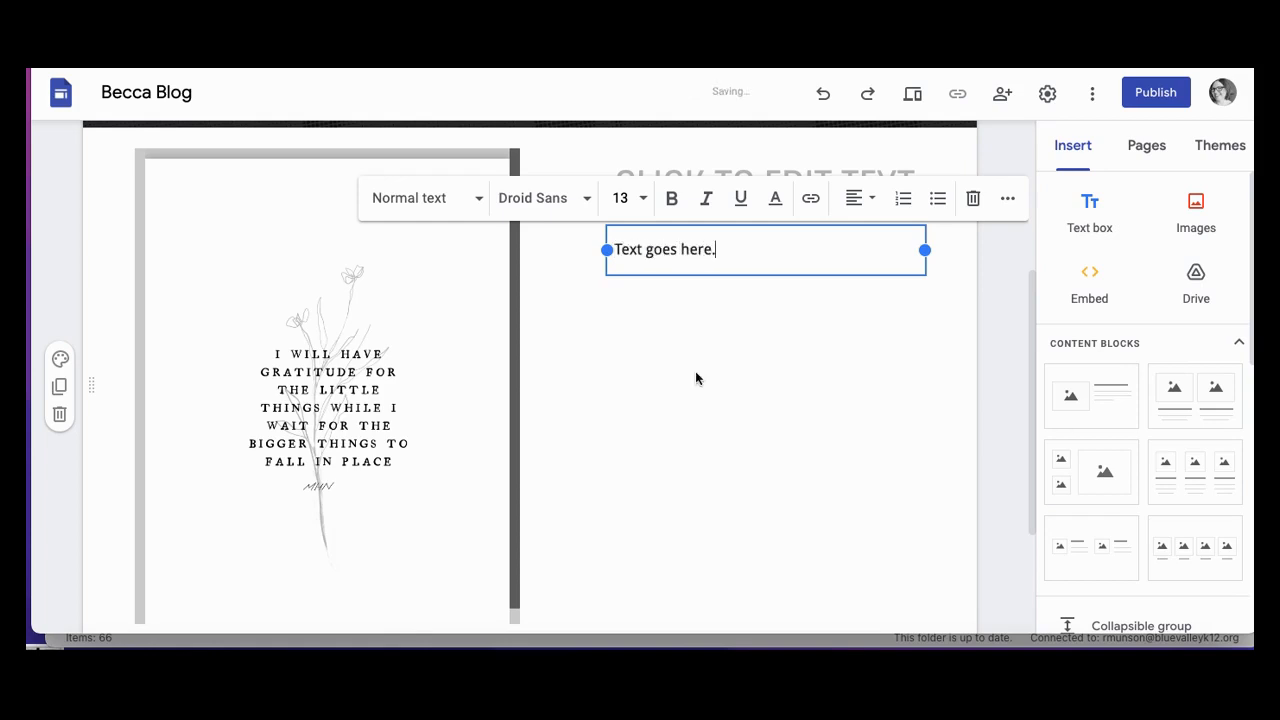
left_click(777, 477)
scroll(694, 465, "down", 3)
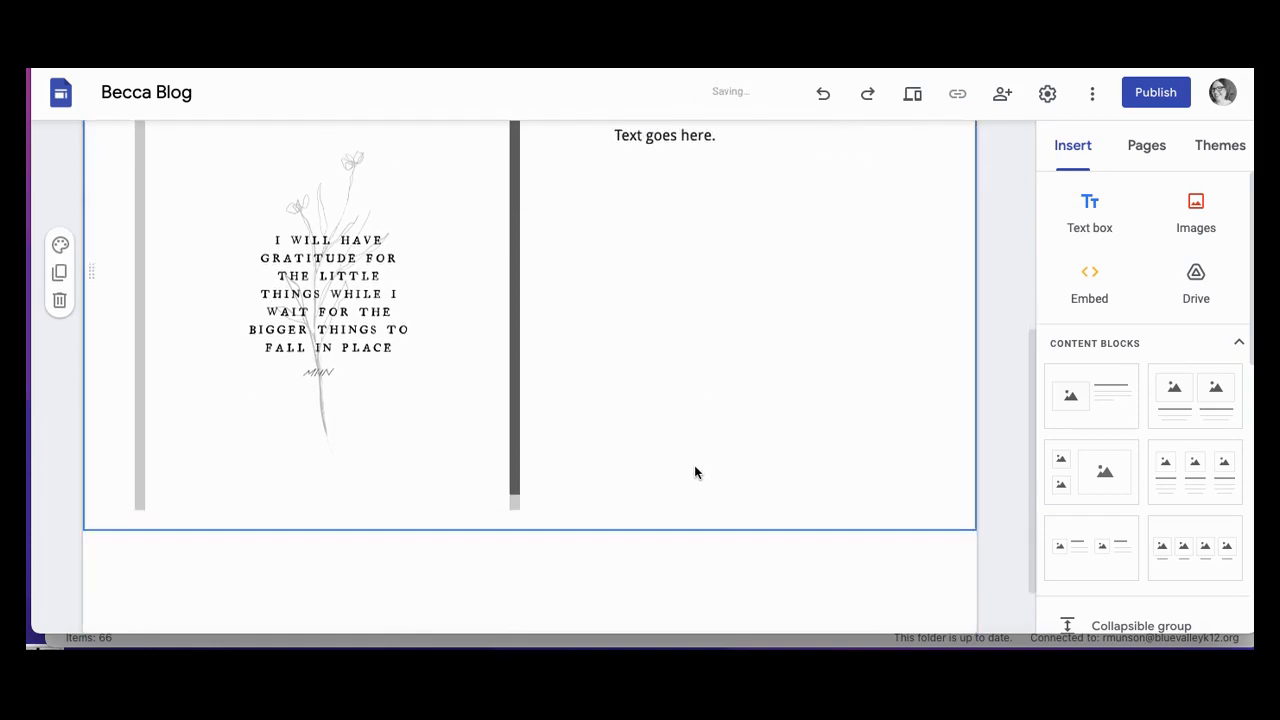
scroll(1188, 499, "down", 5)
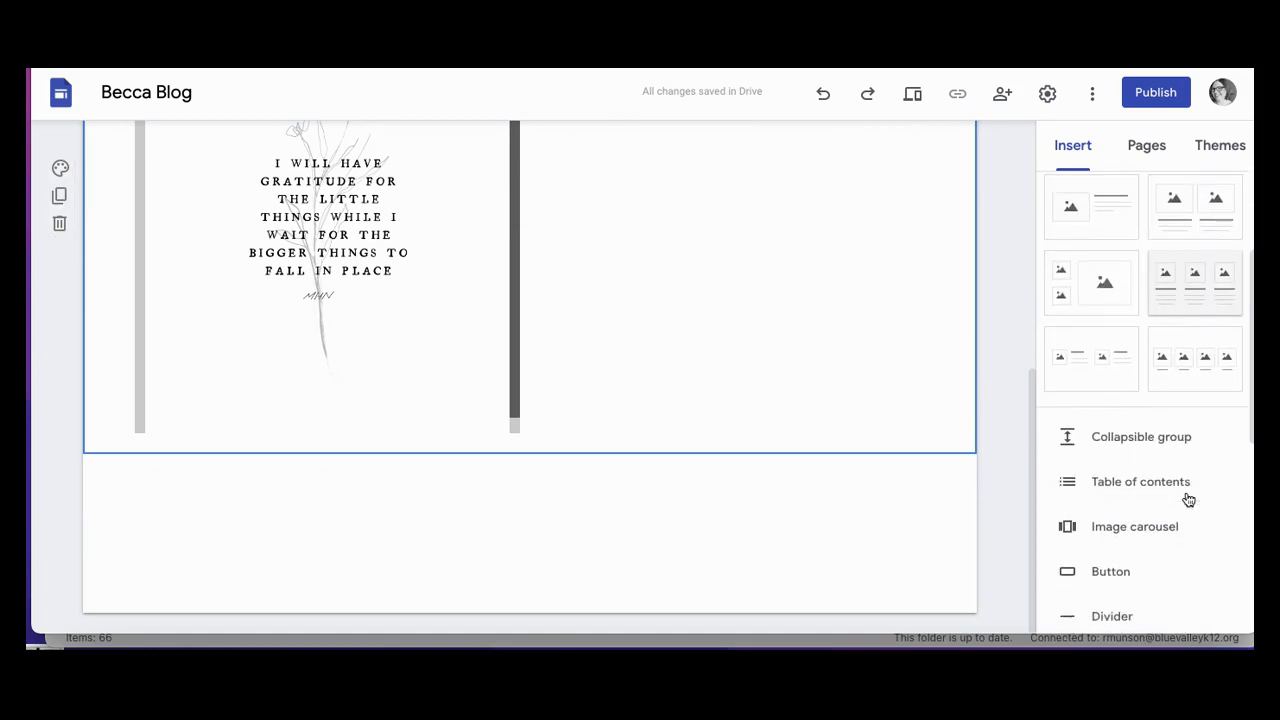
scroll(1084, 380, "up", 5)
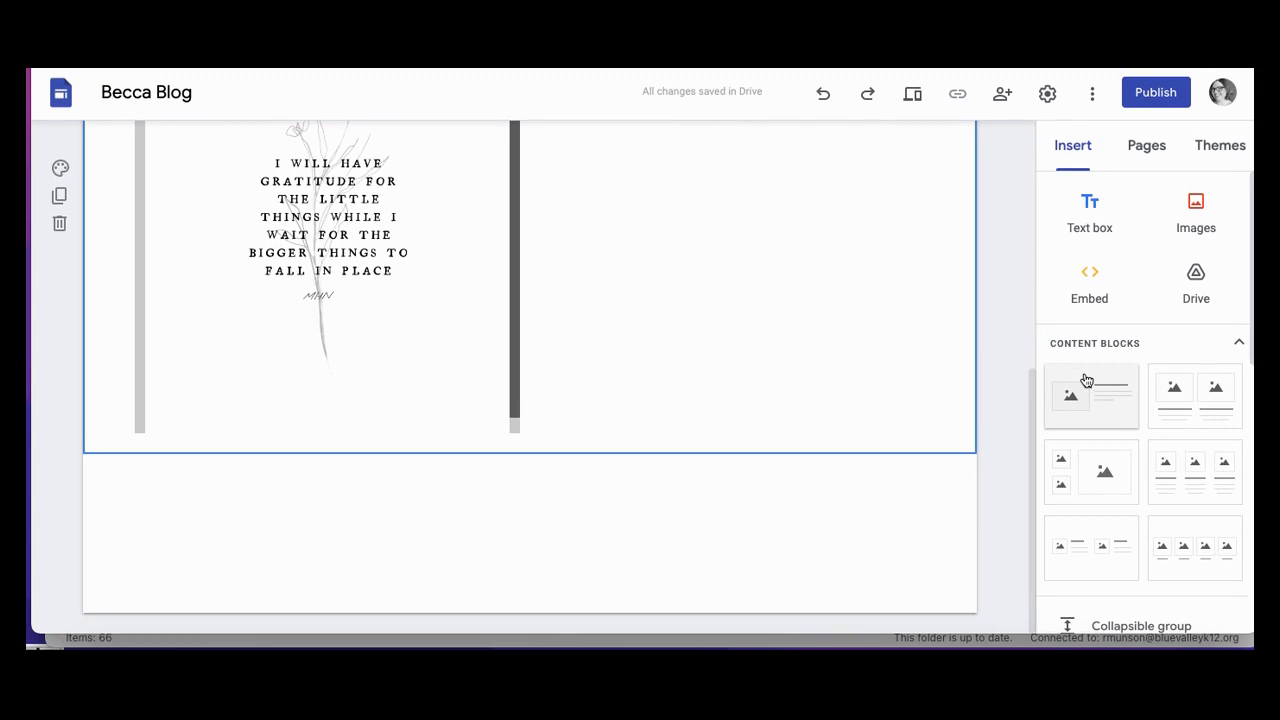
scroll(547, 277, "up", 3)
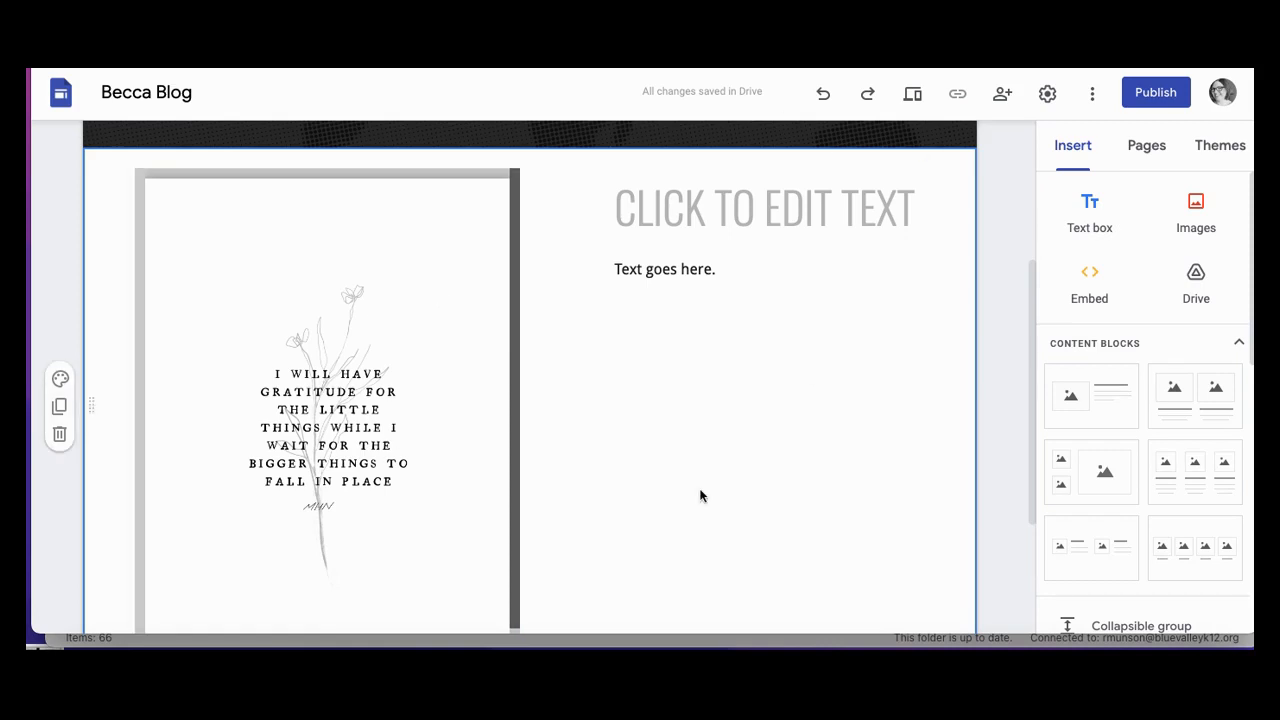
scroll(855, 408, "up", 3)
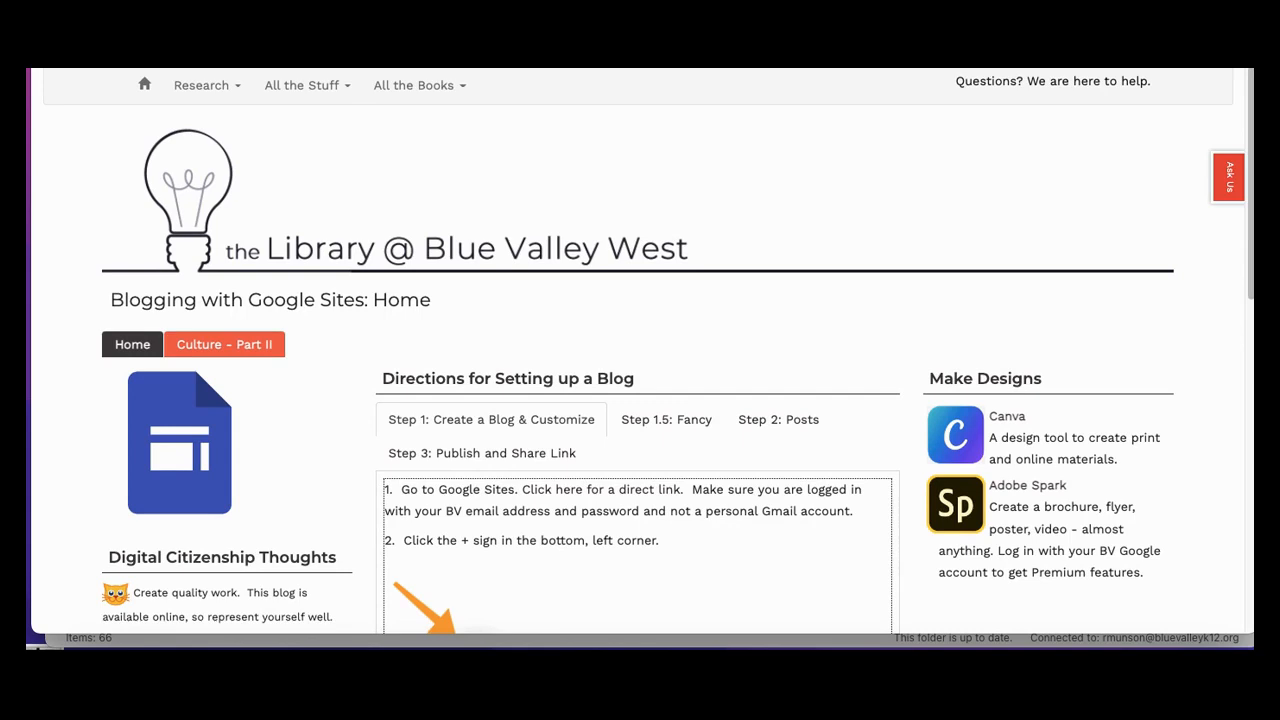
Open the "Step 2: Posts" directions in the library's Blogging with Google Sites guide and read how to create a post
scroll(709, 308, "down", 2)
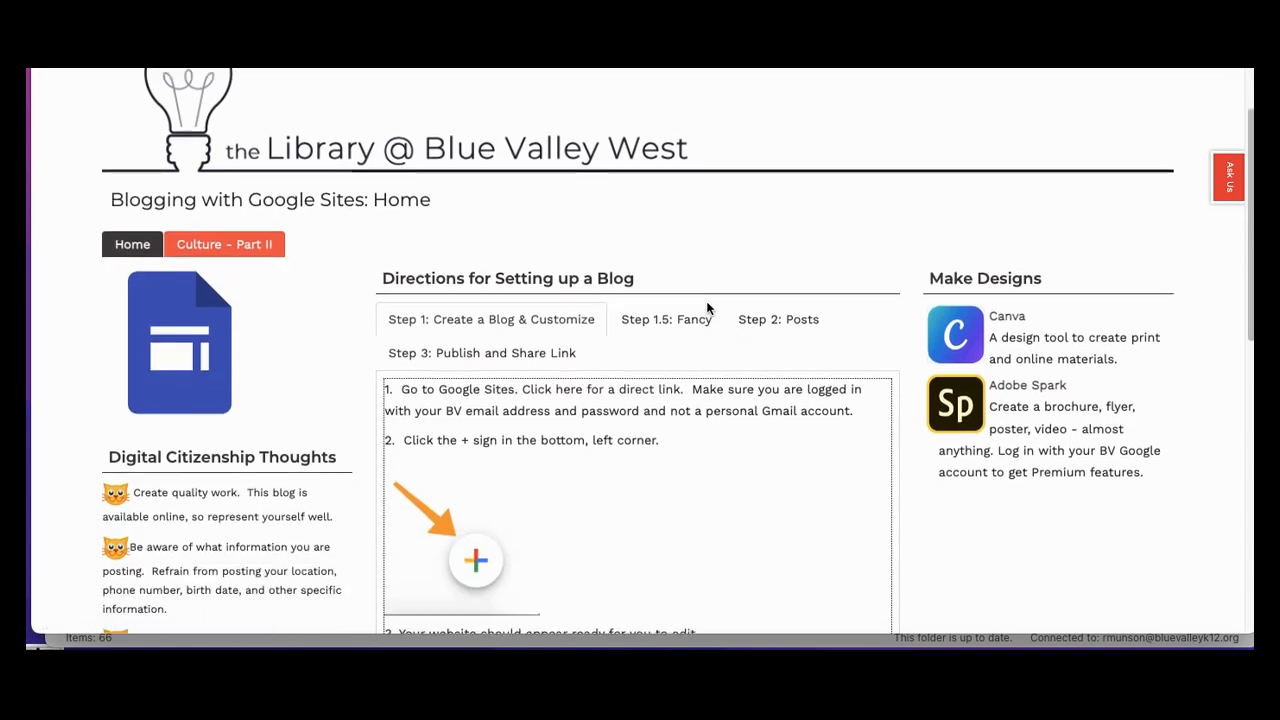
left_click(779, 289)
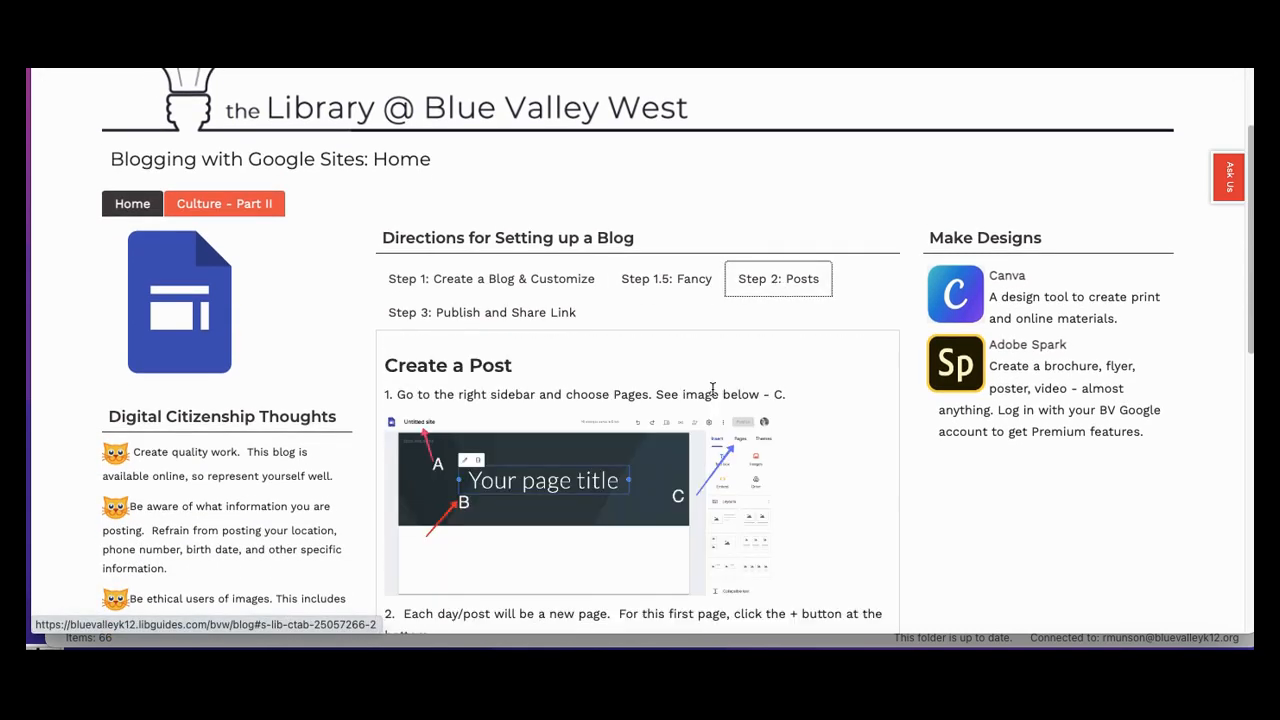
scroll(712, 390, "down", 1)
scroll(712, 393, "down", 4)
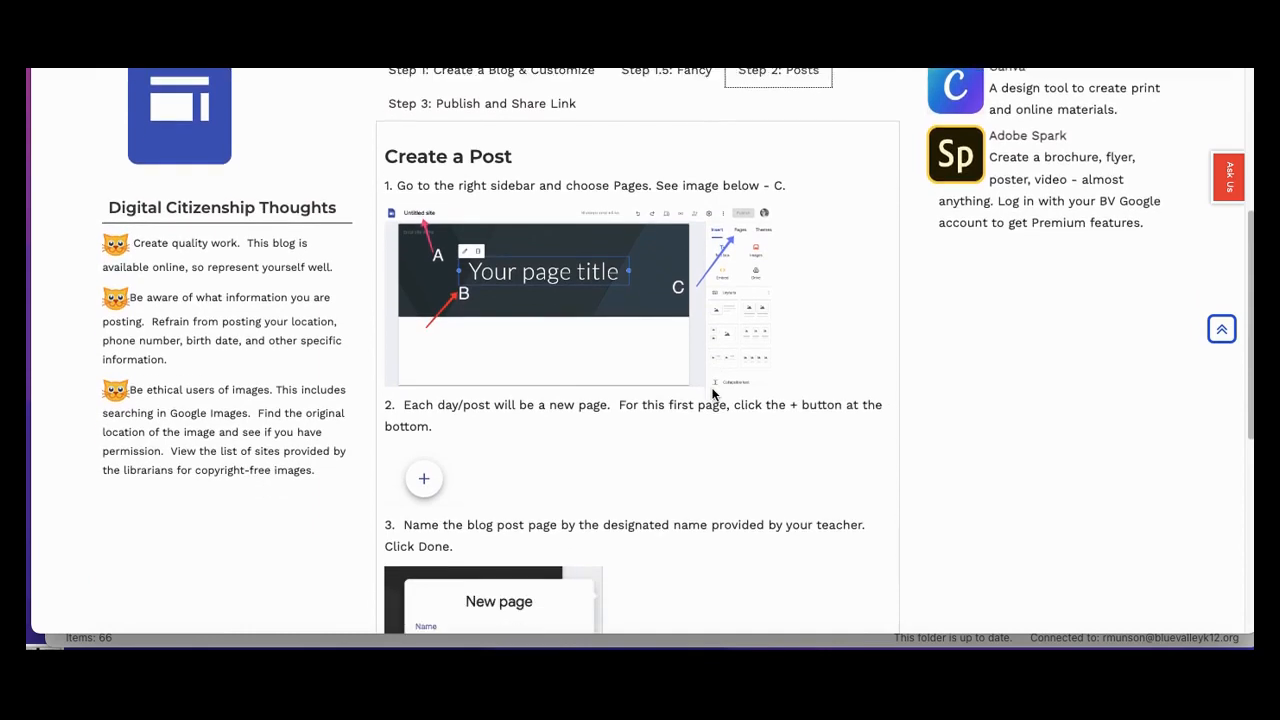
scroll(712, 395, "down", 3)
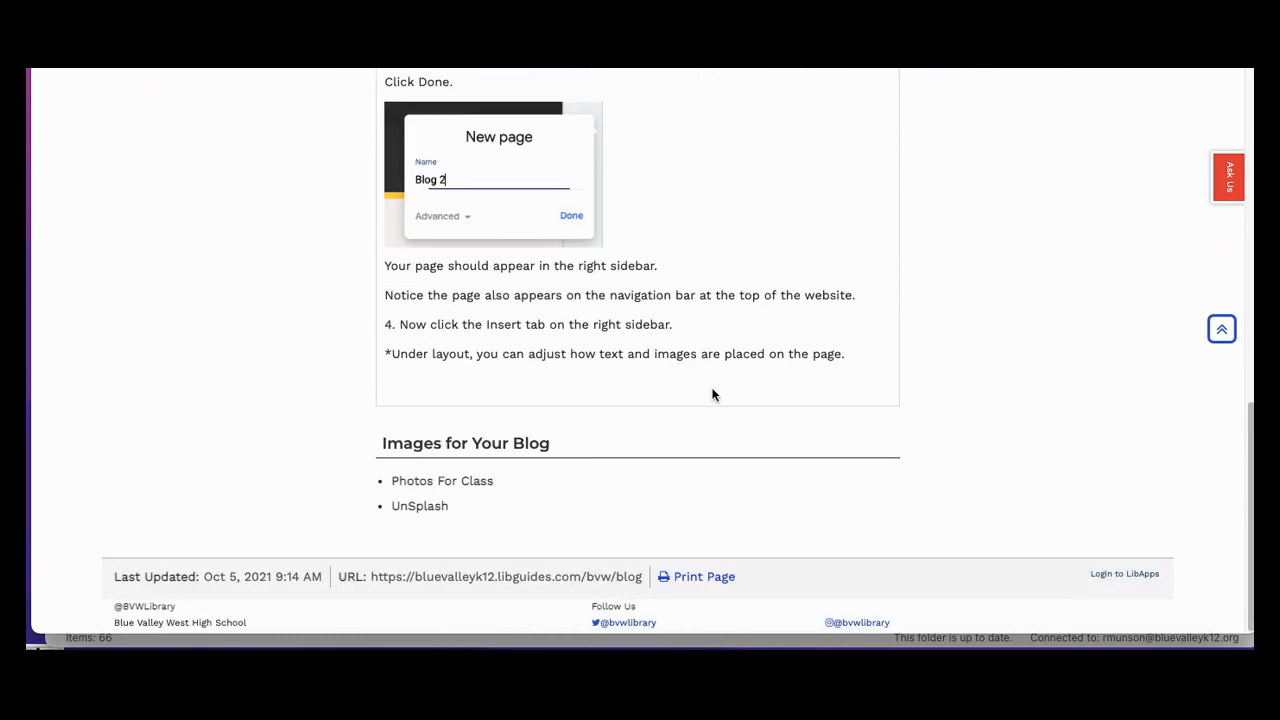
scroll(712, 395, "up", 5)
scroll(712, 395, "up", 3)
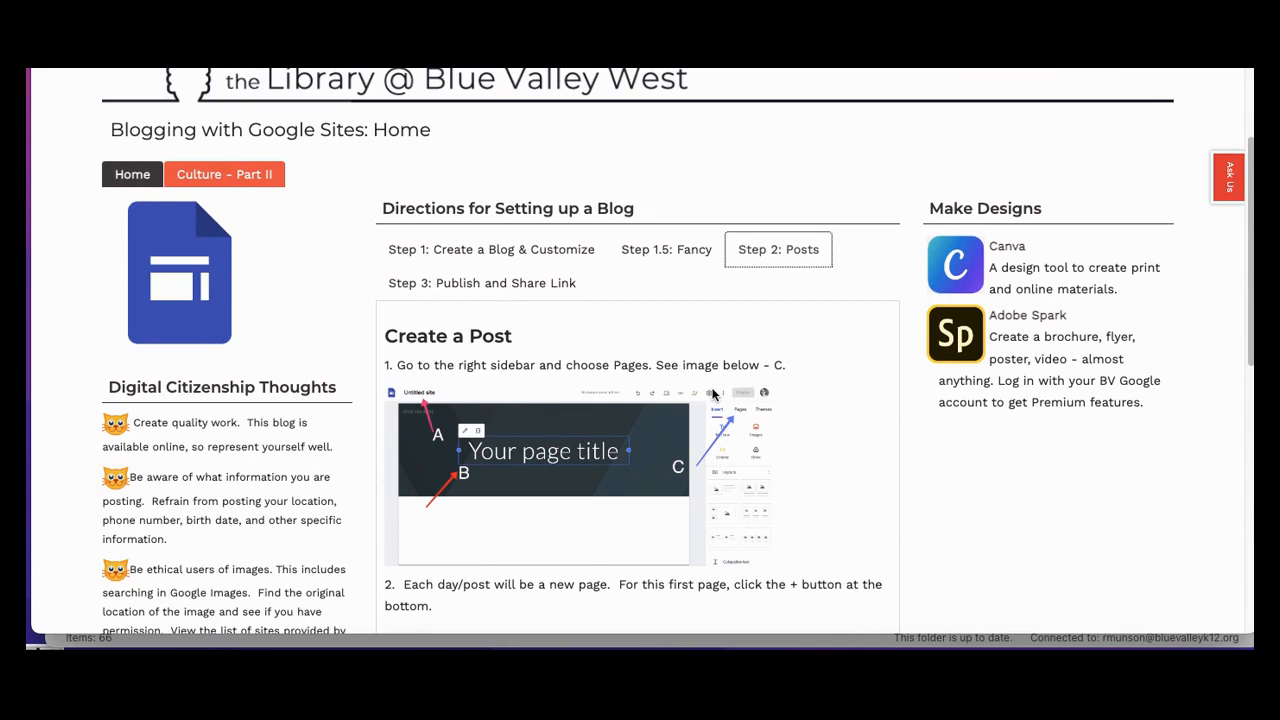
scroll(712, 393, "down", 1)
scroll(712, 393, "down", 1)
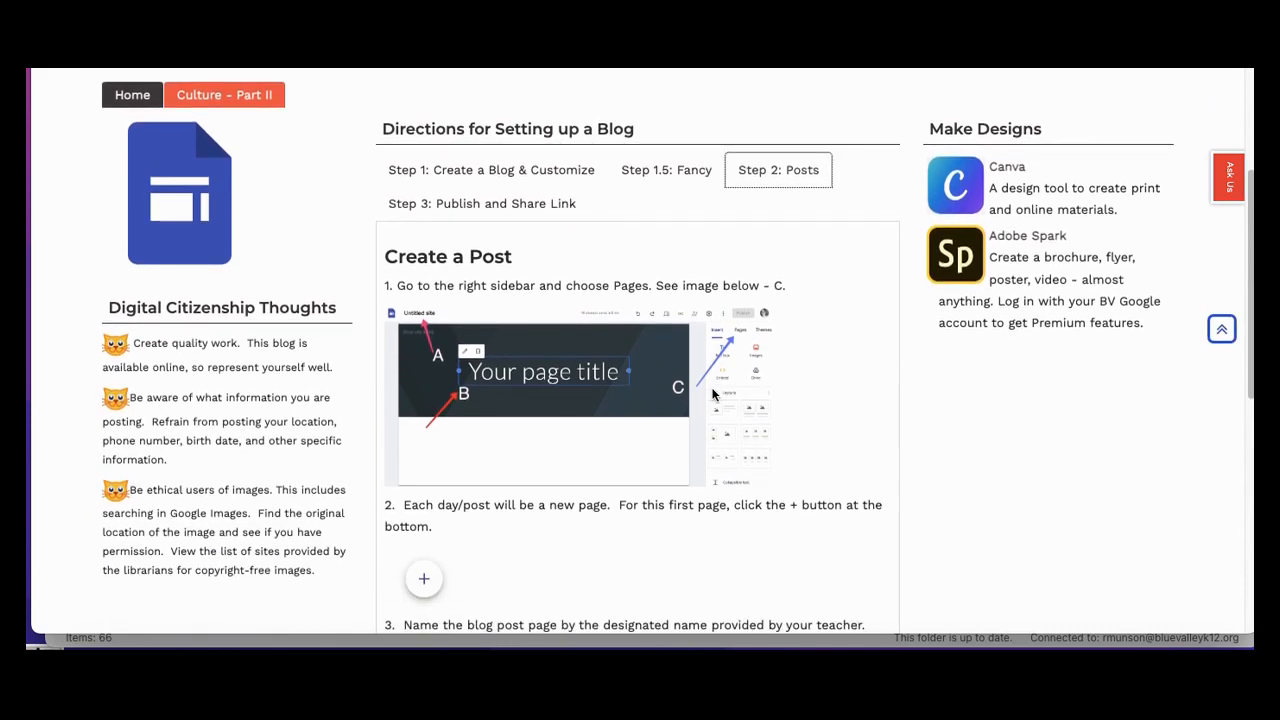